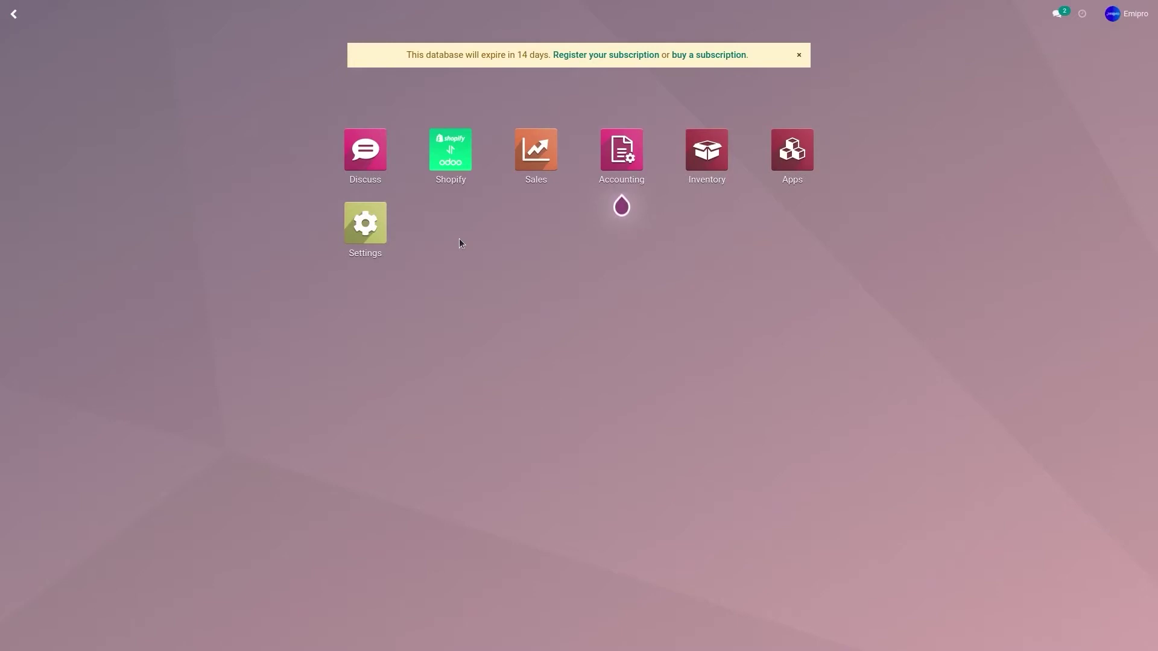
- Open the Standard shipping method from Sales configuration's Shipping Methods list
{"action": "left_click", "coordinate": [536, 166]}
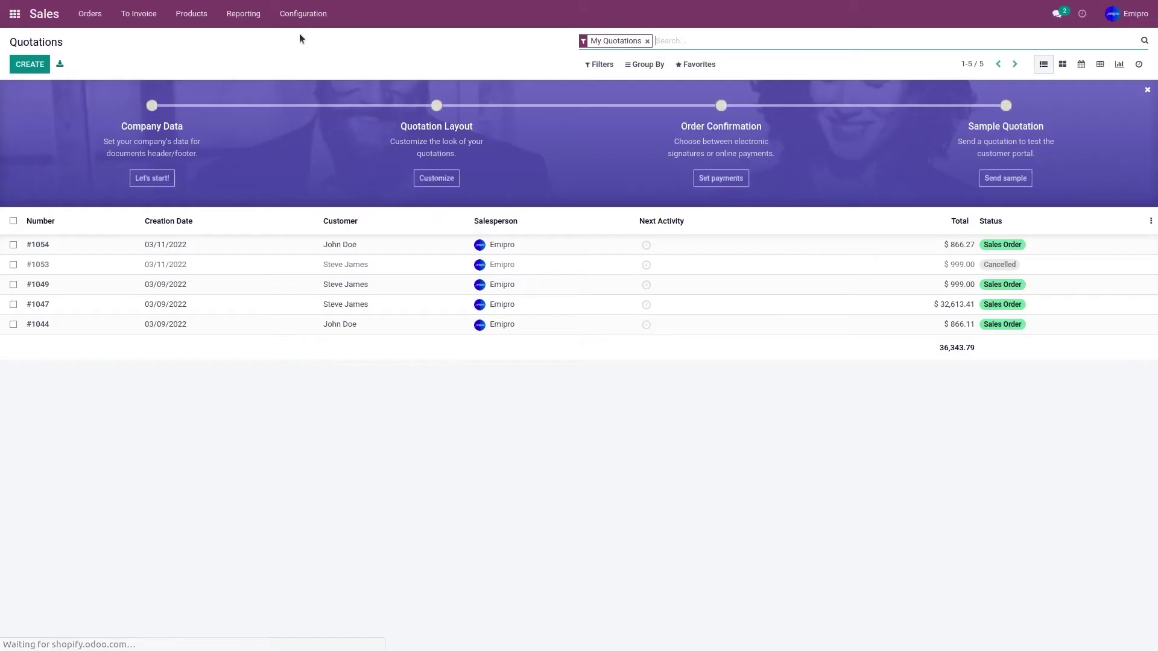
{"action": "left_click", "coordinate": [303, 23]}
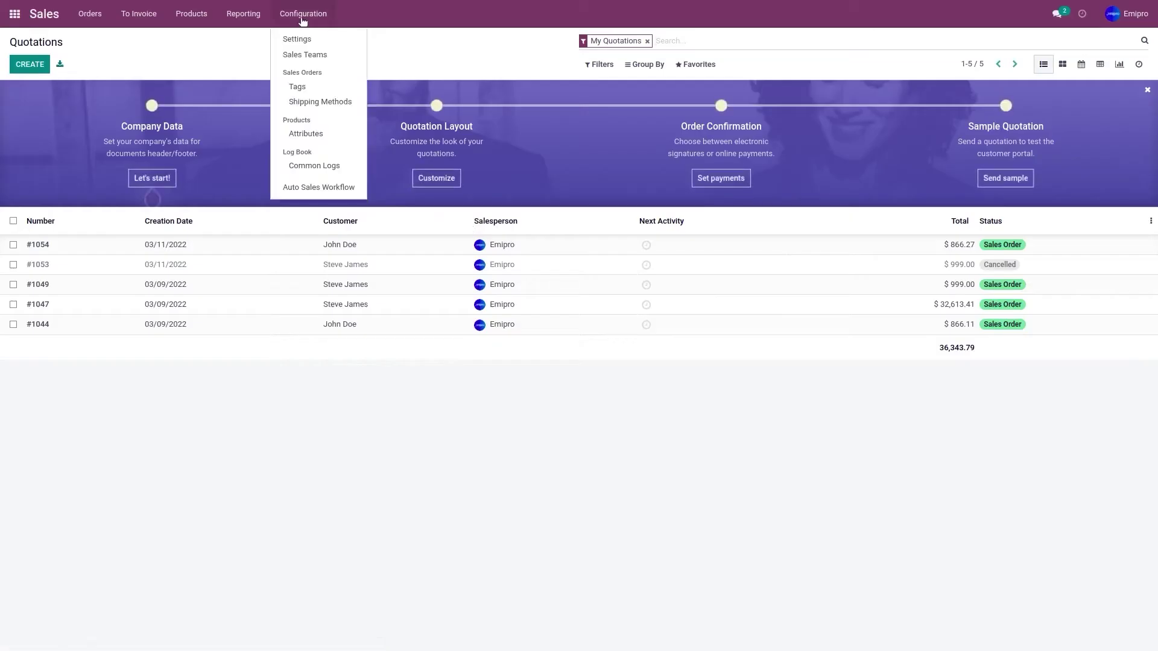
{"action": "left_click", "coordinate": [332, 99]}
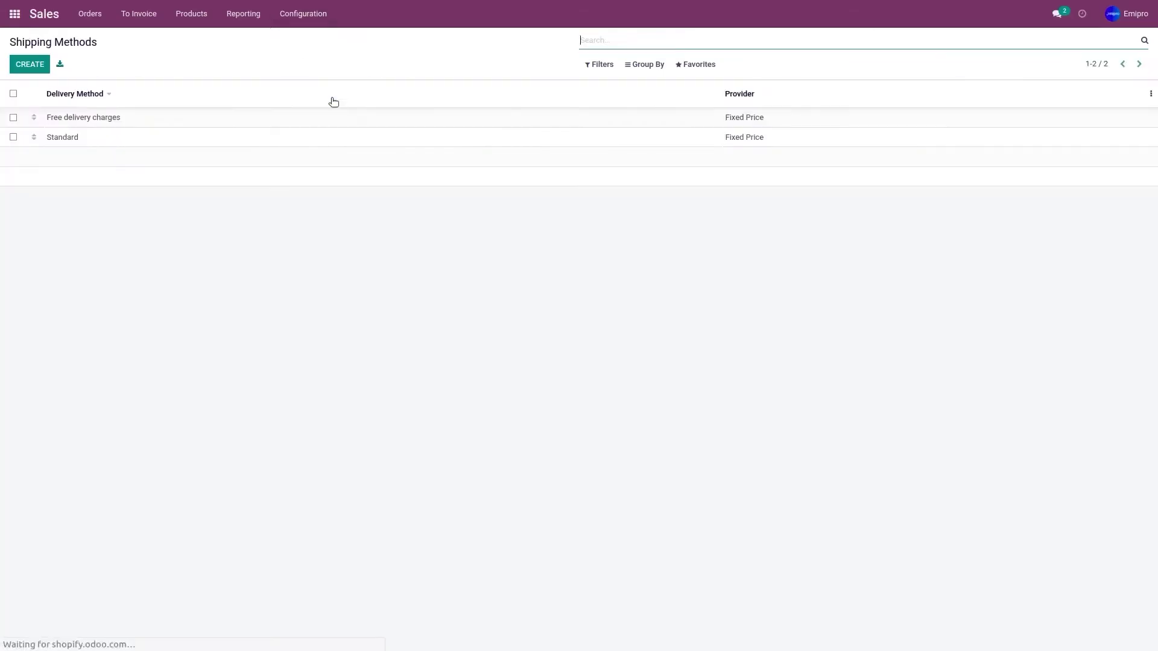
{"action": "left_click", "coordinate": [243, 143]}
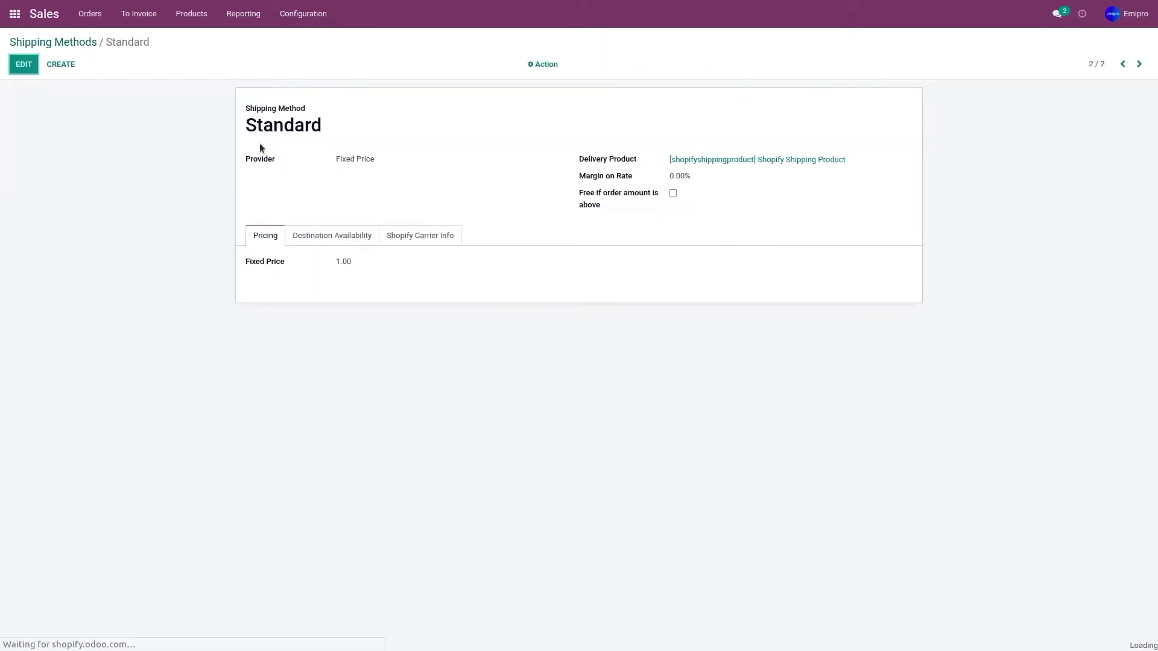
- Keep FedEx as the Shopify tracking company in Shopify Carrier Info and save
{"action": "left_click", "coordinate": [422, 237]}
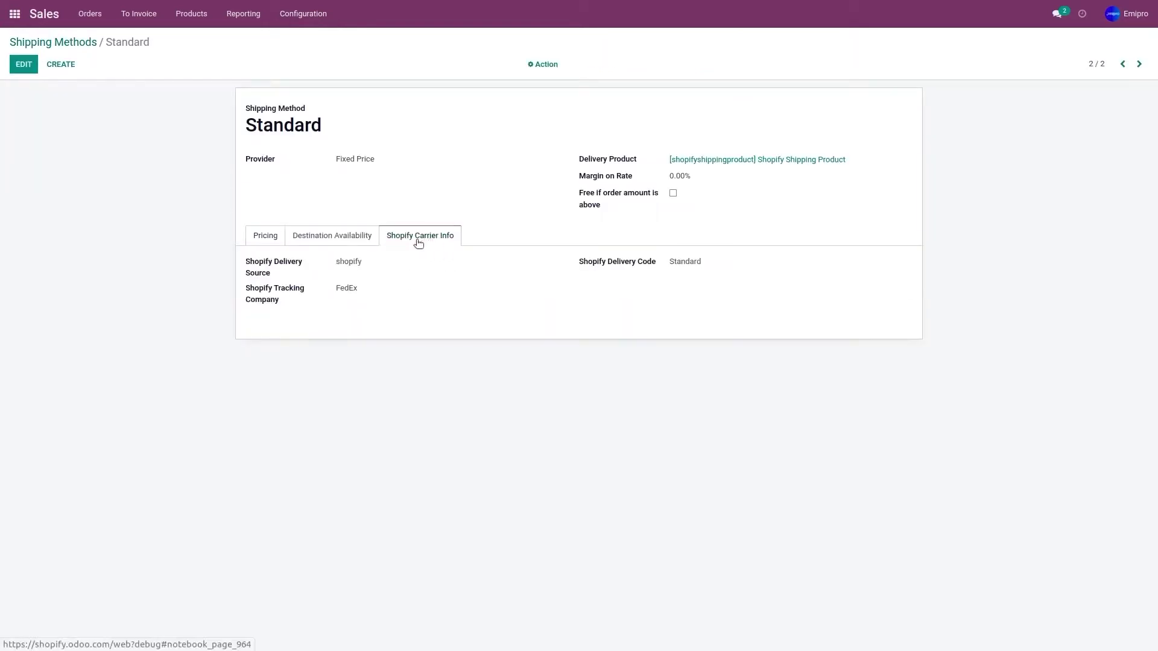
{"action": "left_click", "coordinate": [22, 68]}
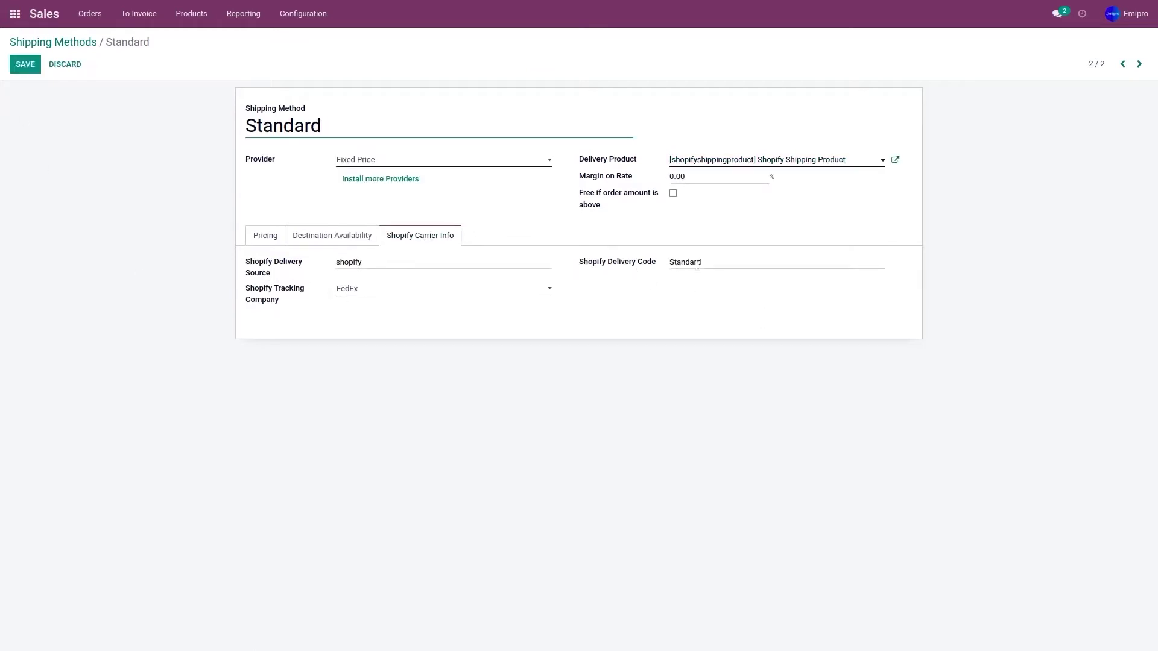
{"action": "left_click", "coordinate": [425, 293]}
{"action": "left_click", "coordinate": [423, 292]}
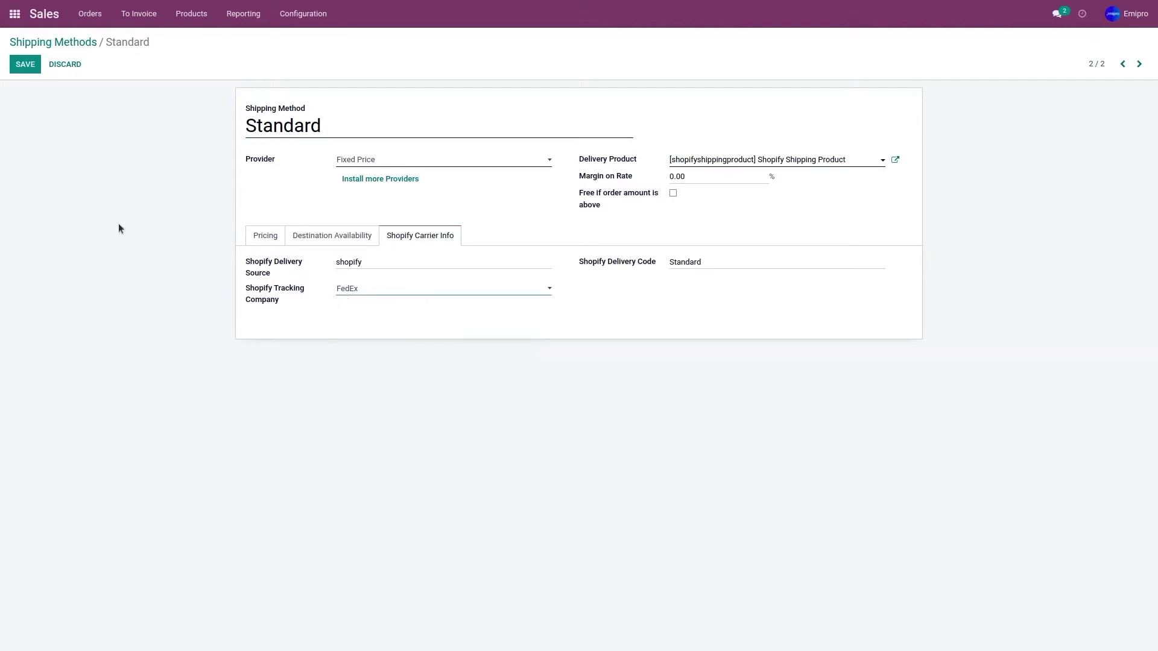
{"action": "left_click", "coordinate": [30, 67]}
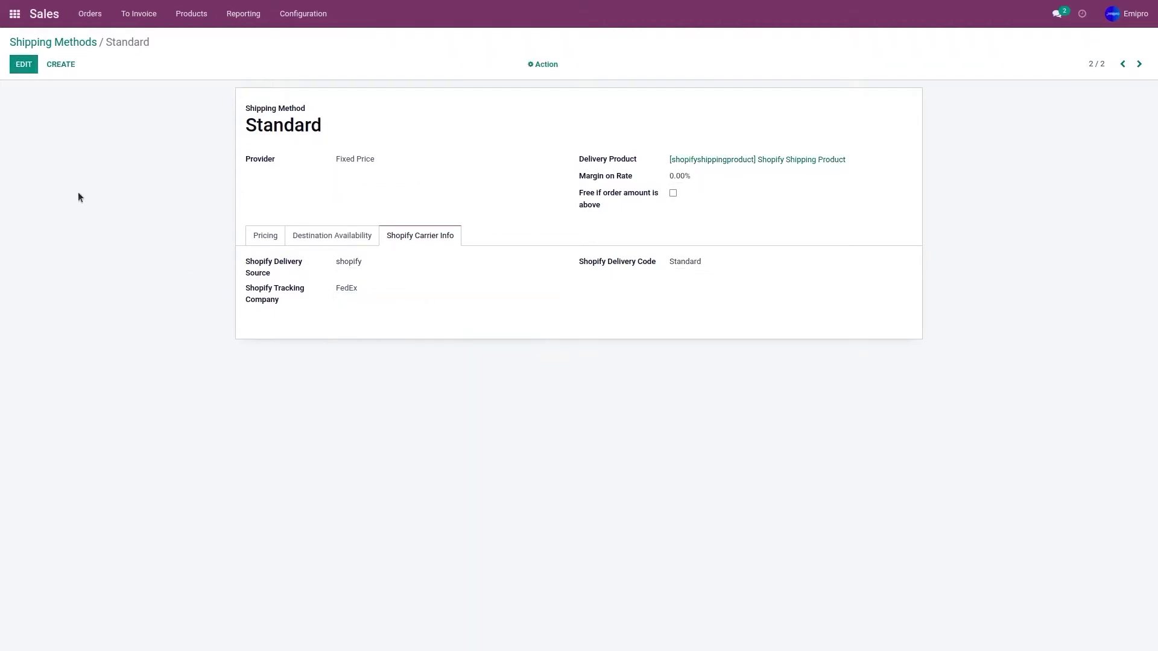
- Go back to the apps home screen and launch the Shopify connector app
{"action": "left_click", "coordinate": [6, 19]}
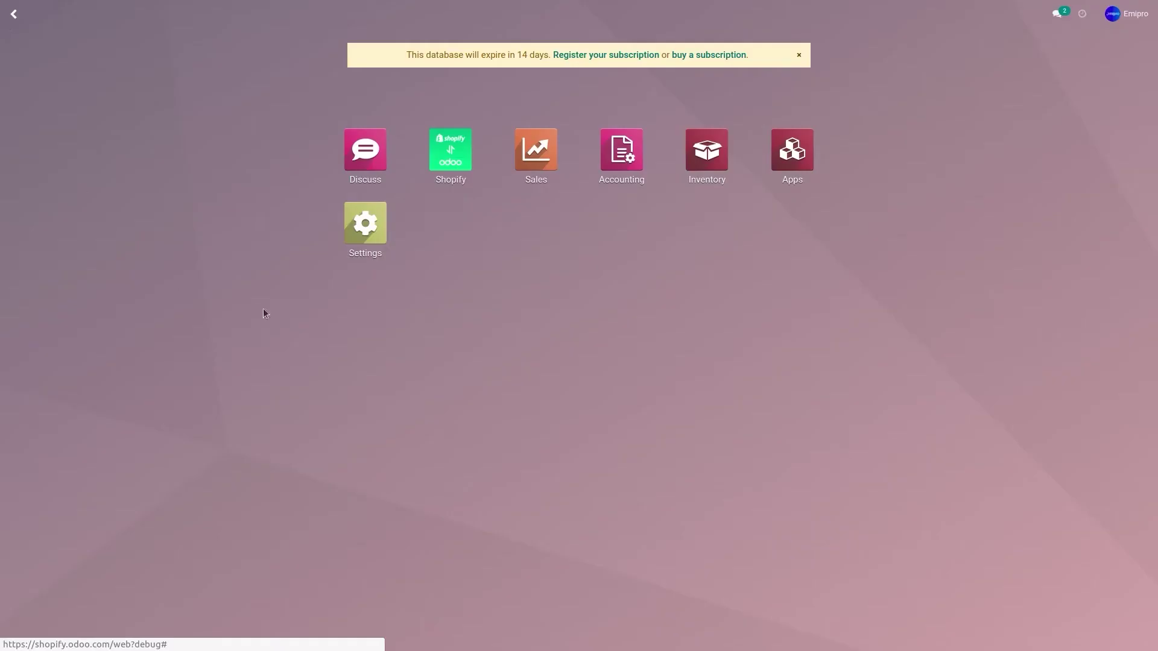
{"action": "left_click", "coordinate": [406, 232]}
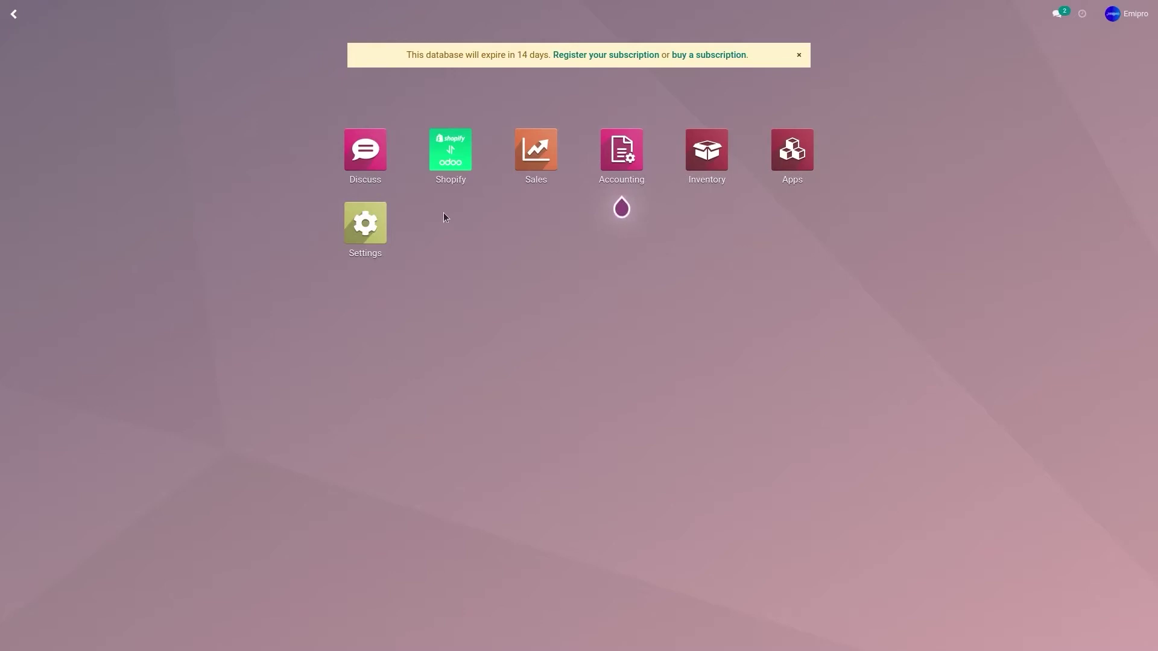
- Open Shopify sales order #1063 from the connector's sales orders, then its Delivery transfer
{"action": "left_click", "coordinate": [454, 171]}
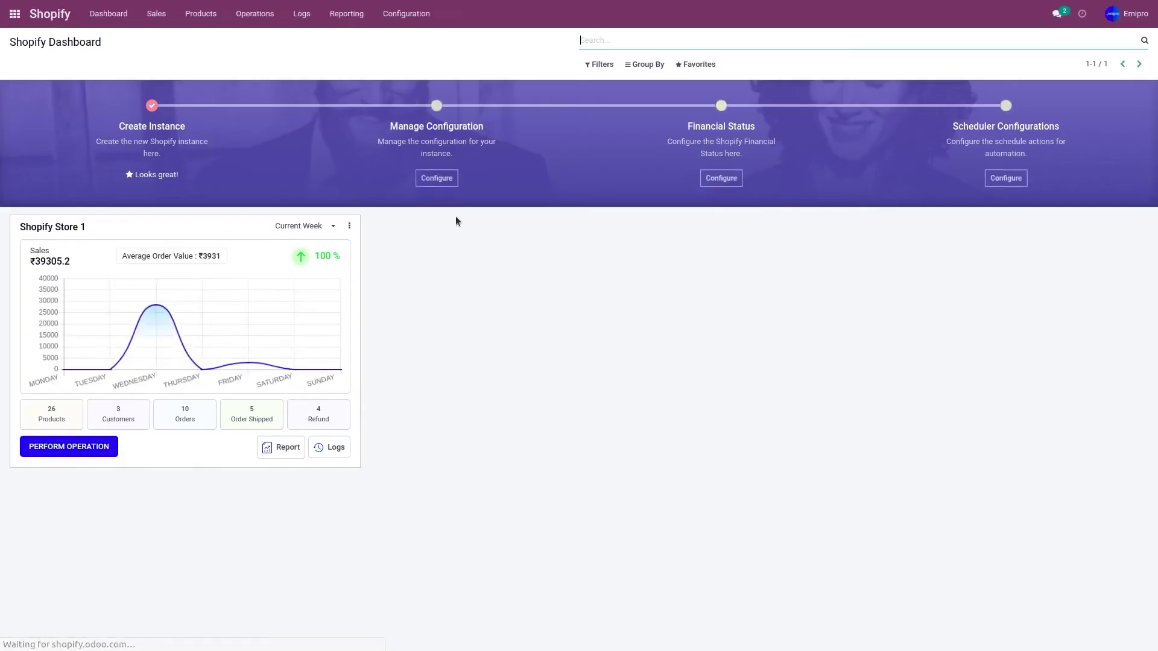
{"action": "left_click", "coordinate": [158, 17]}
{"action": "left_click", "coordinate": [174, 70]}
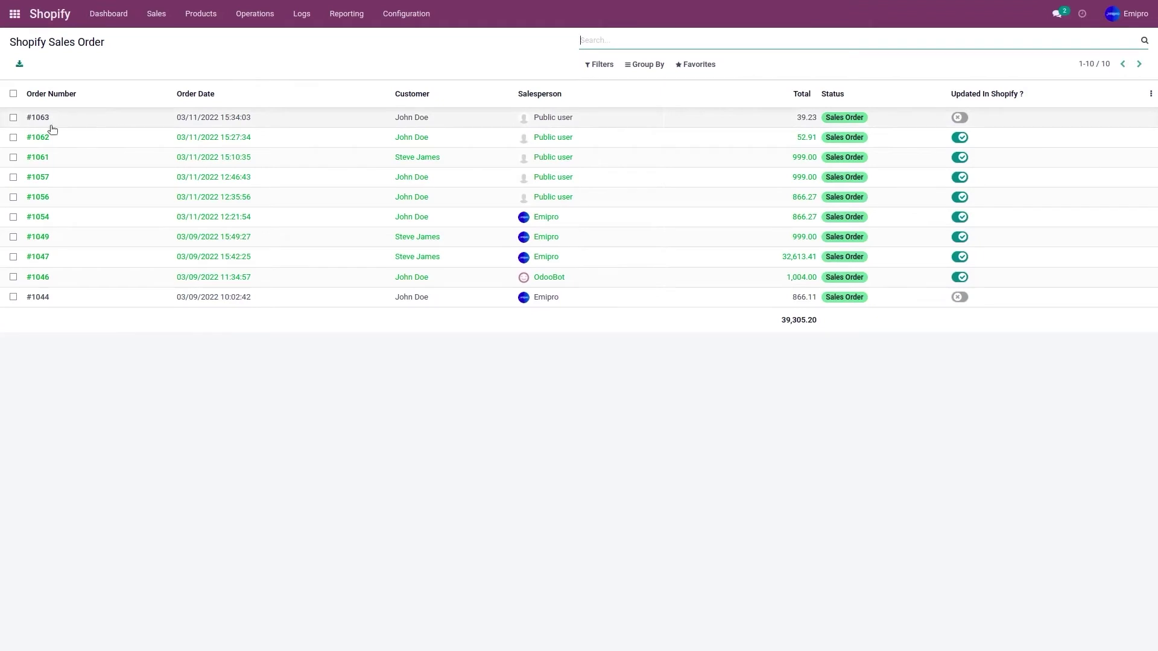
{"action": "left_click", "coordinate": [60, 125]}
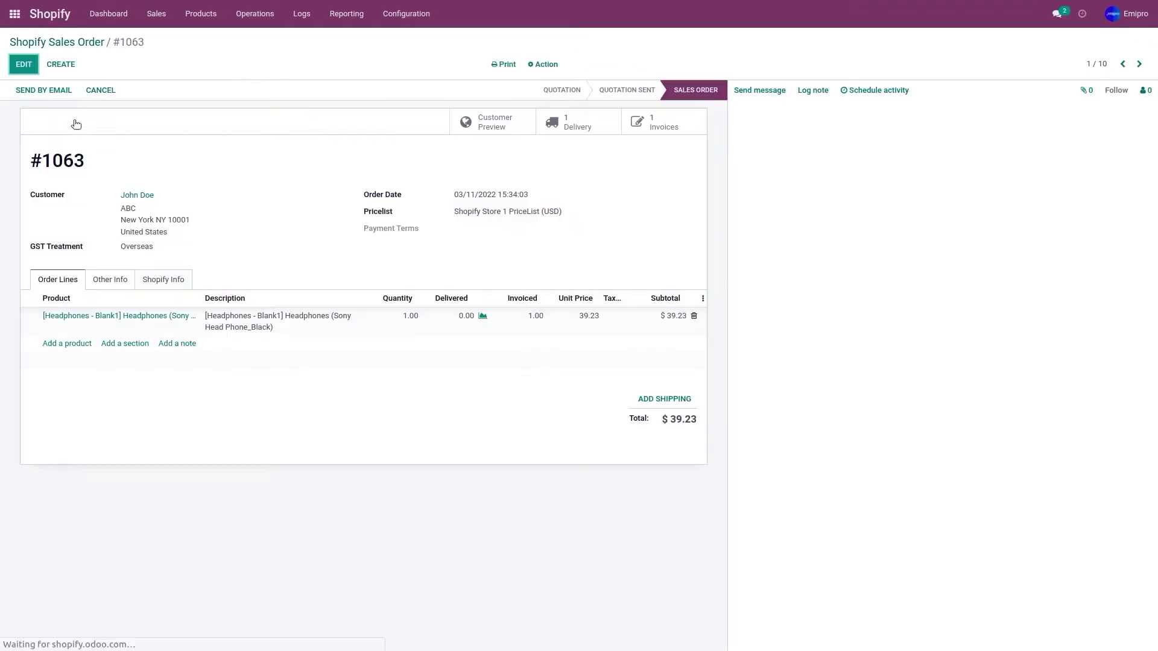
{"action": "left_click", "coordinate": [595, 129]}
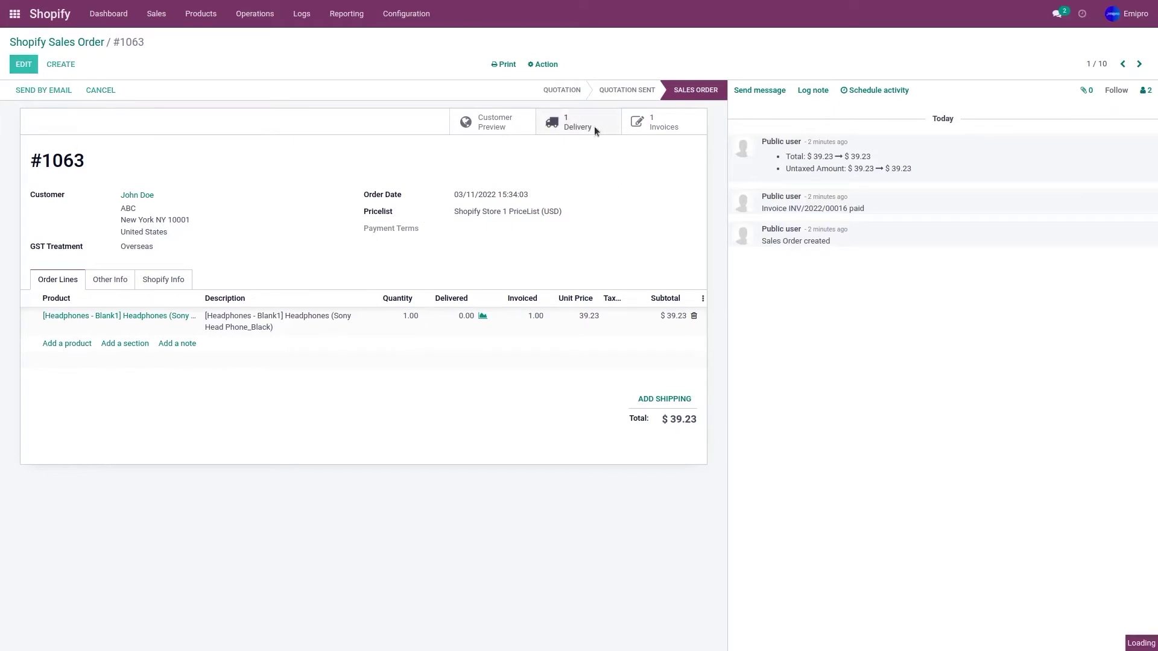
- Set carrier Standard and tracking reference 123456789, save, then validate all quantities
{"action": "left_click", "coordinate": [23, 64]}
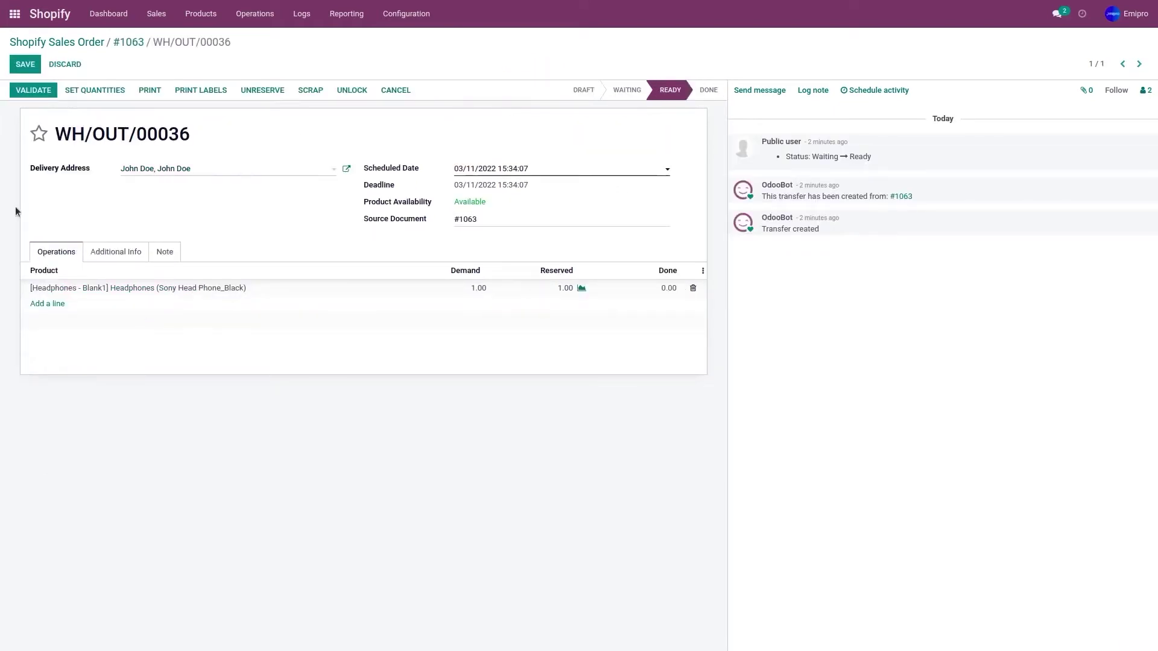
{"action": "left_click", "coordinate": [115, 261]}
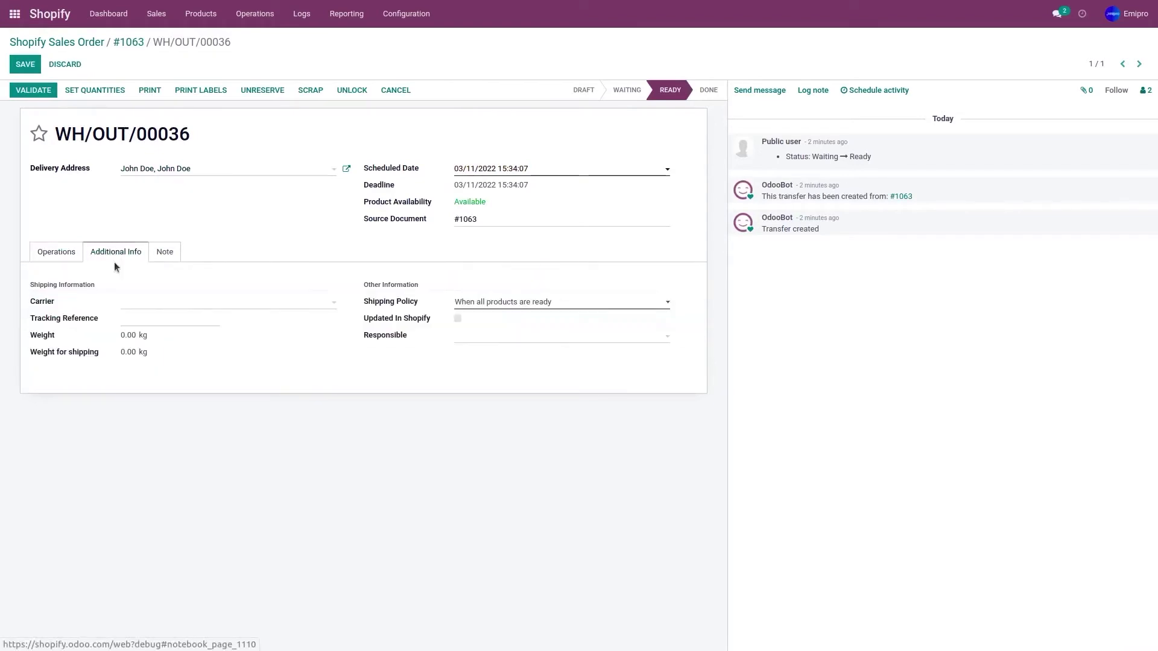
{"action": "left_click", "coordinate": [150, 305]}
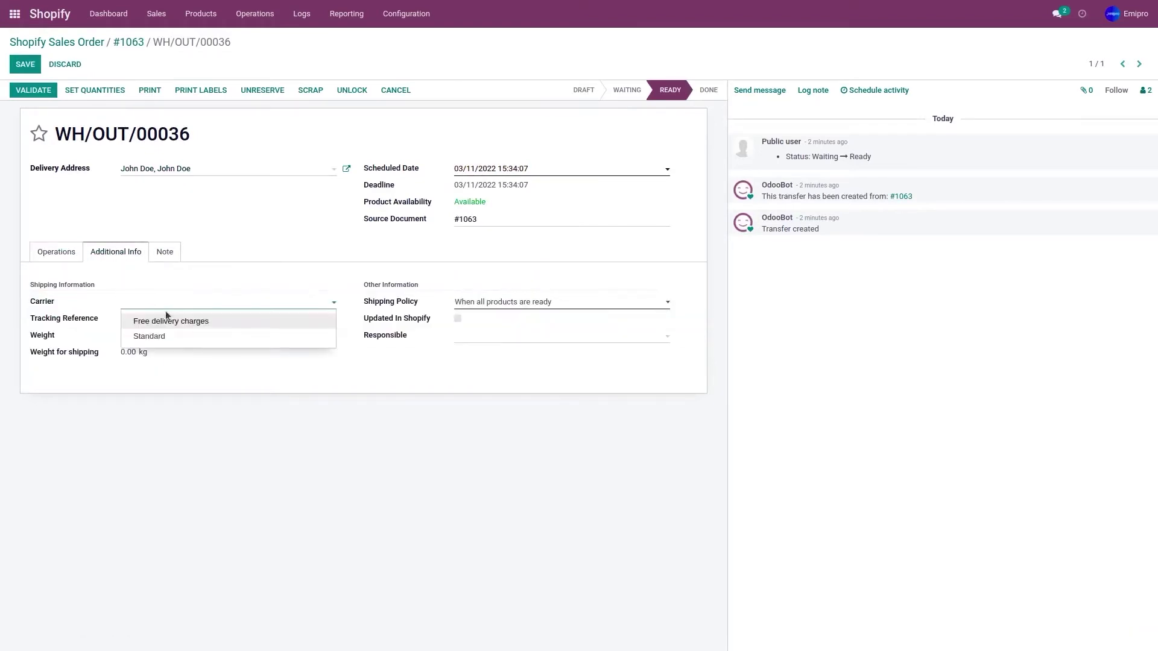
{"action": "left_click", "coordinate": [186, 334]}
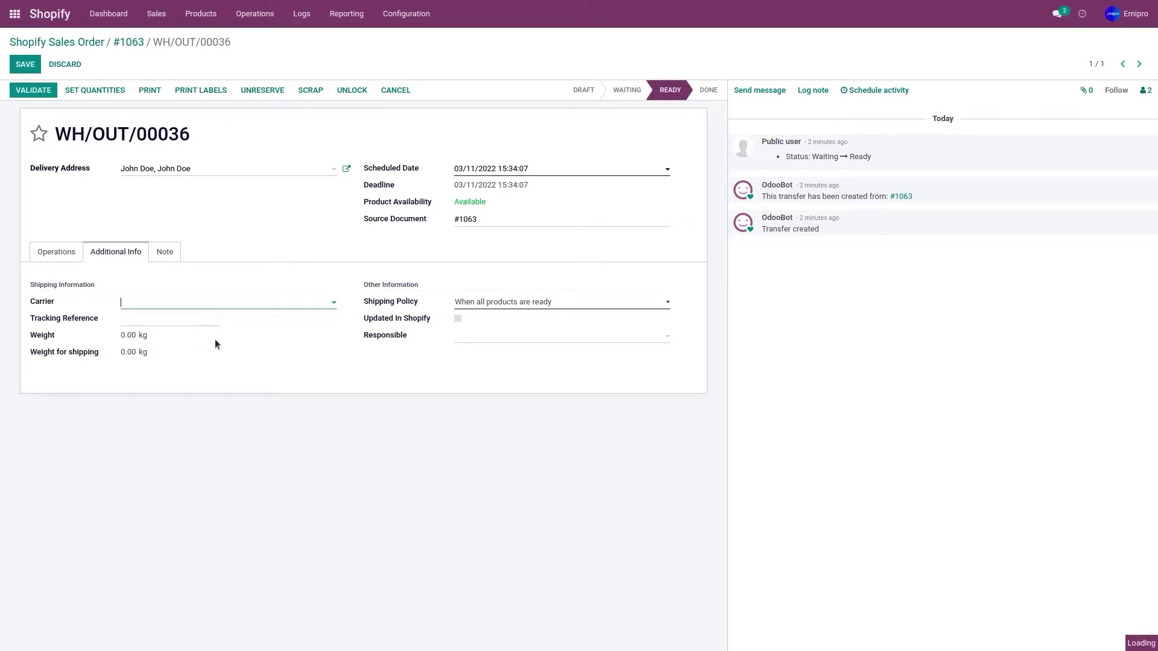
{"action": "left_click", "coordinate": [190, 321]}
{"action": "type", "text": "123456789"}
{"action": "left_click", "coordinate": [14, 67]}
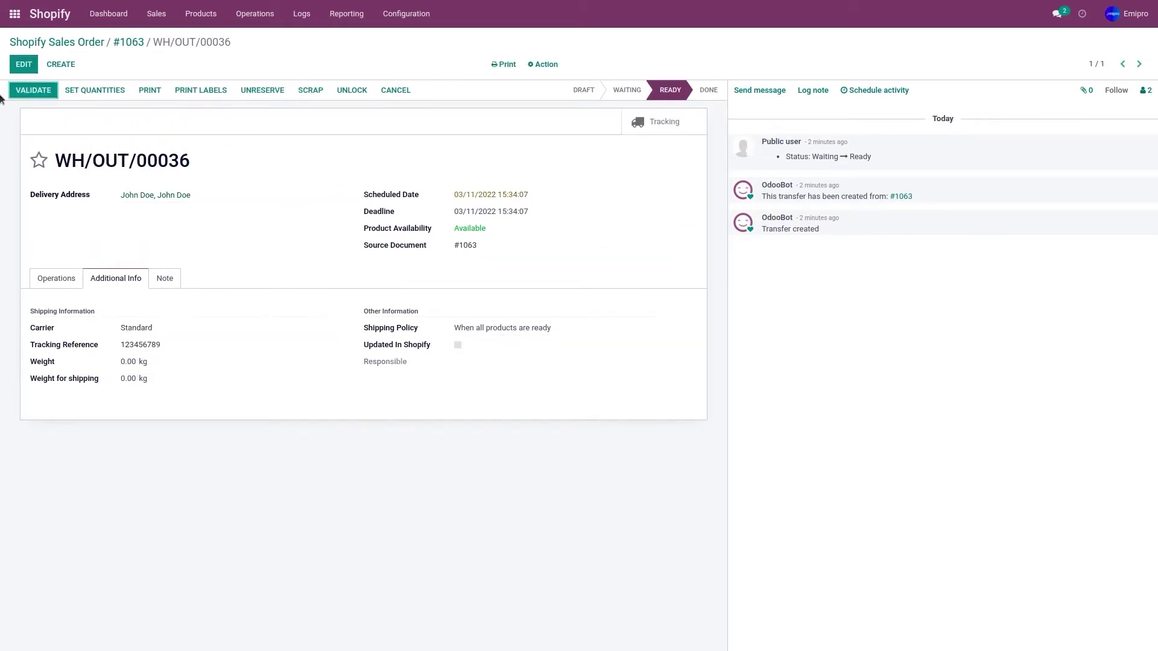
{"action": "left_click", "coordinate": [17, 96]}
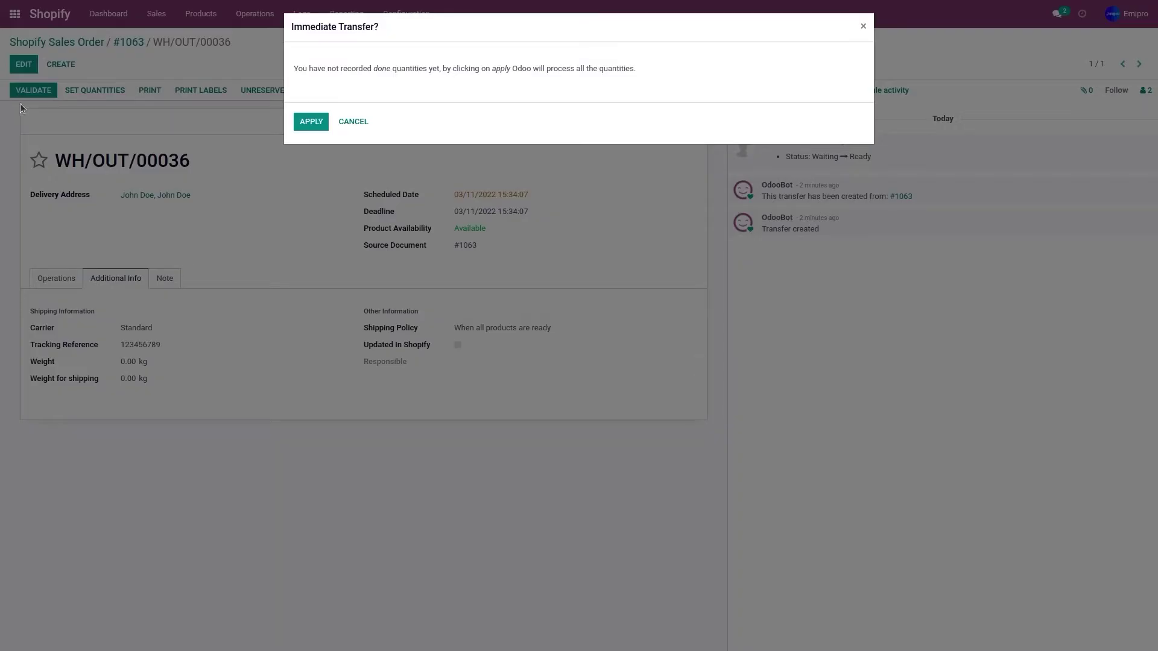
{"action": "left_click", "coordinate": [302, 123]}
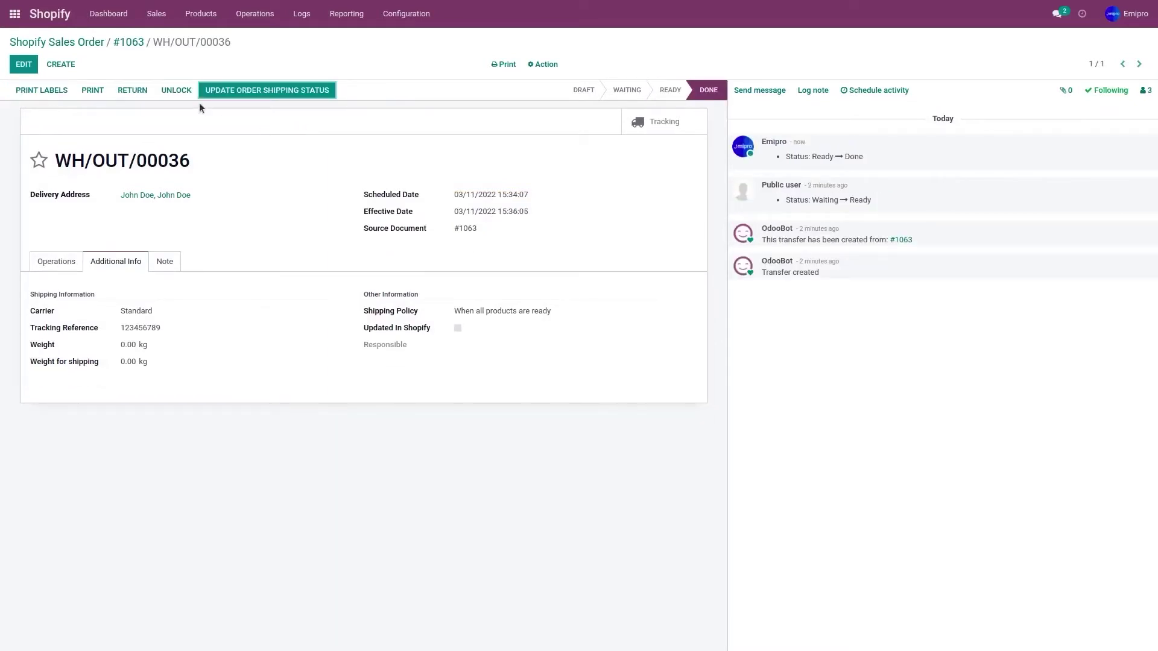
- Send order #1063's fulfillment and tracking to Shopify, then go back to the Shopify sales orders
{"action": "left_click", "coordinate": [254, 96]}
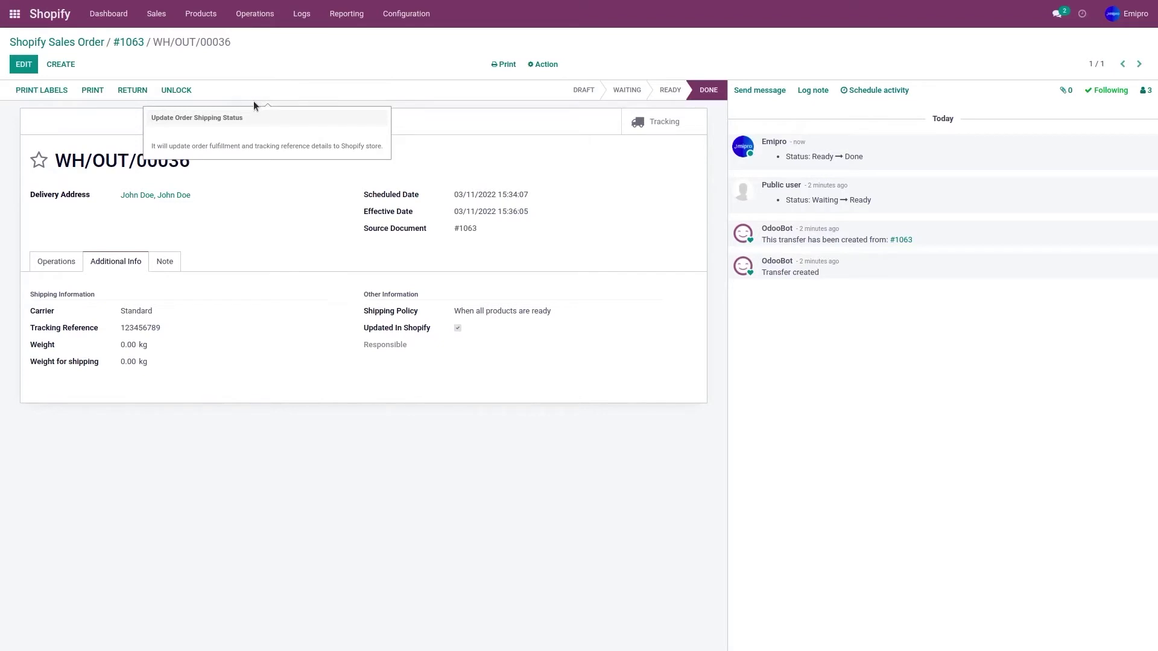
{"action": "left_click", "coordinate": [57, 41]}
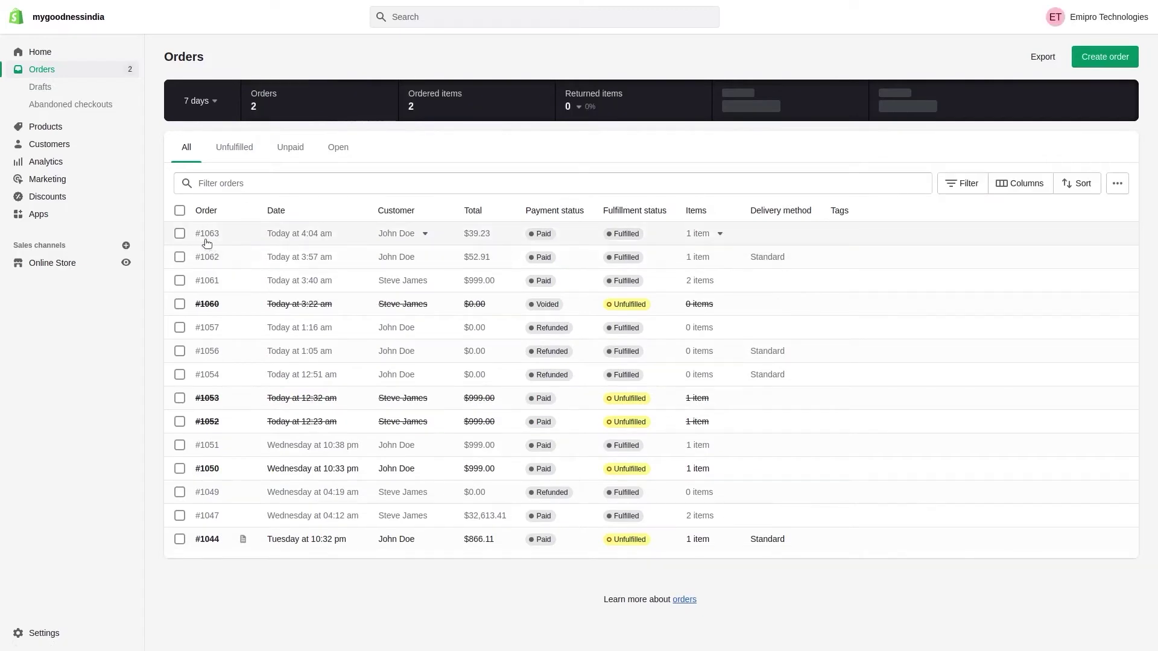
- In Shopify admin, open order #1063 and check its FedEx tracking link
{"action": "left_click", "coordinate": [252, 239]}
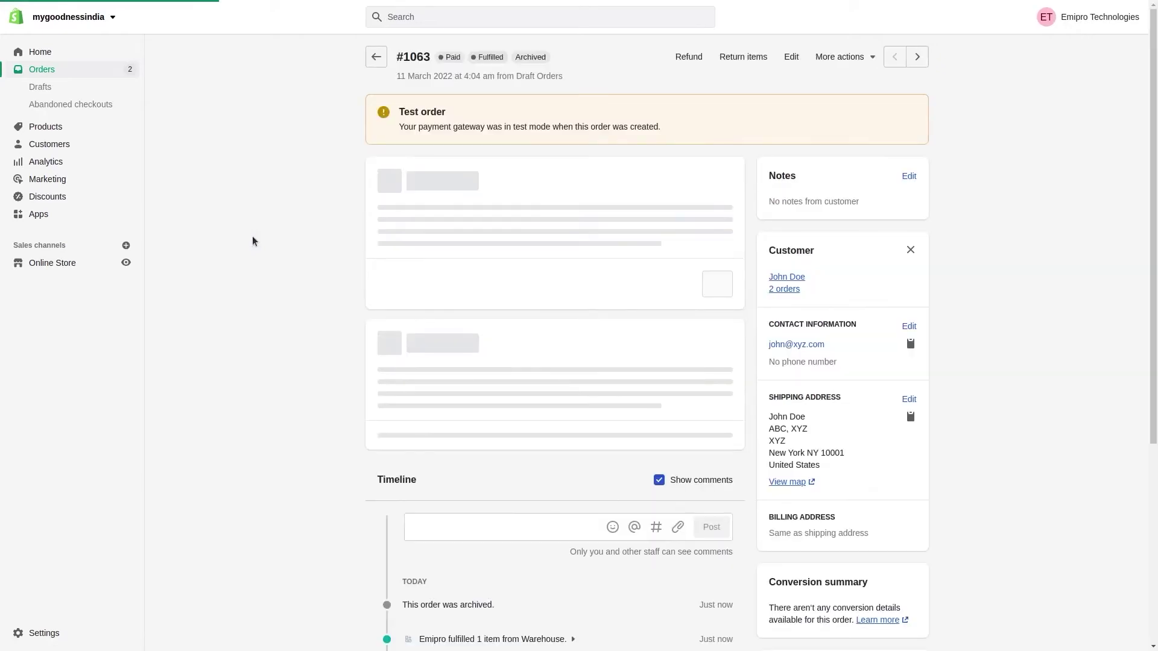
{"action": "left_click_drag", "start_coordinate": [377, 204], "coordinate": [407, 210]}
{"action": "left_click", "coordinate": [406, 210]}
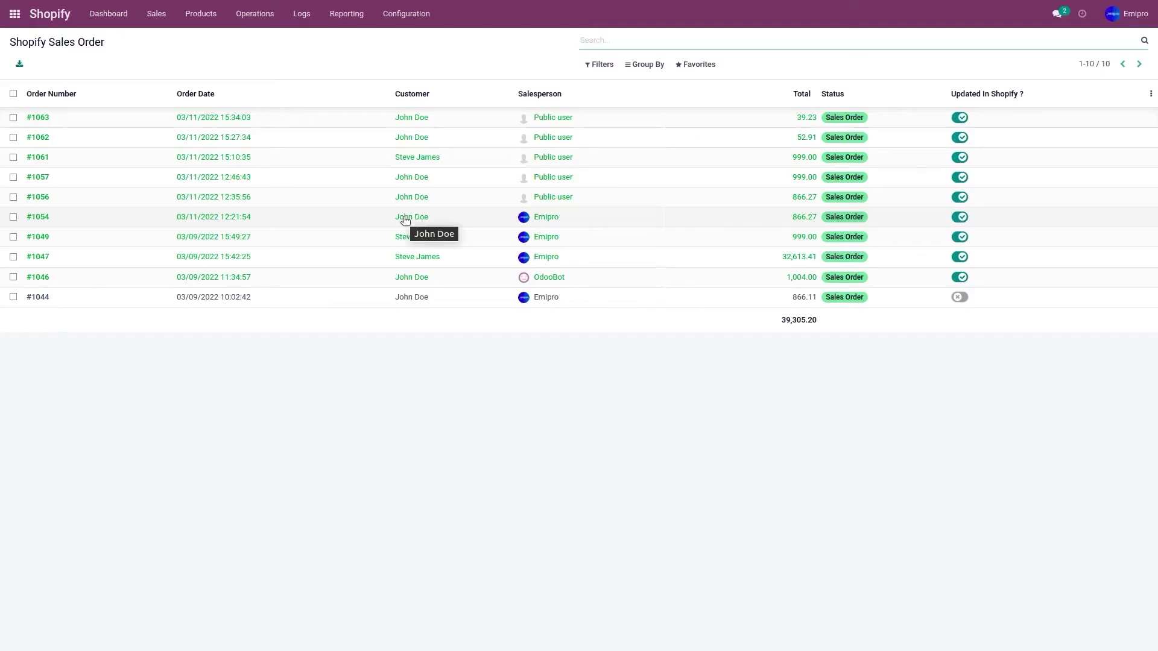
- In Odoo, open the Shopify Store 1 instance from Configuration > Instances
{"action": "left_click", "coordinate": [402, 13]}
{"action": "left_click", "coordinate": [403, 55]}
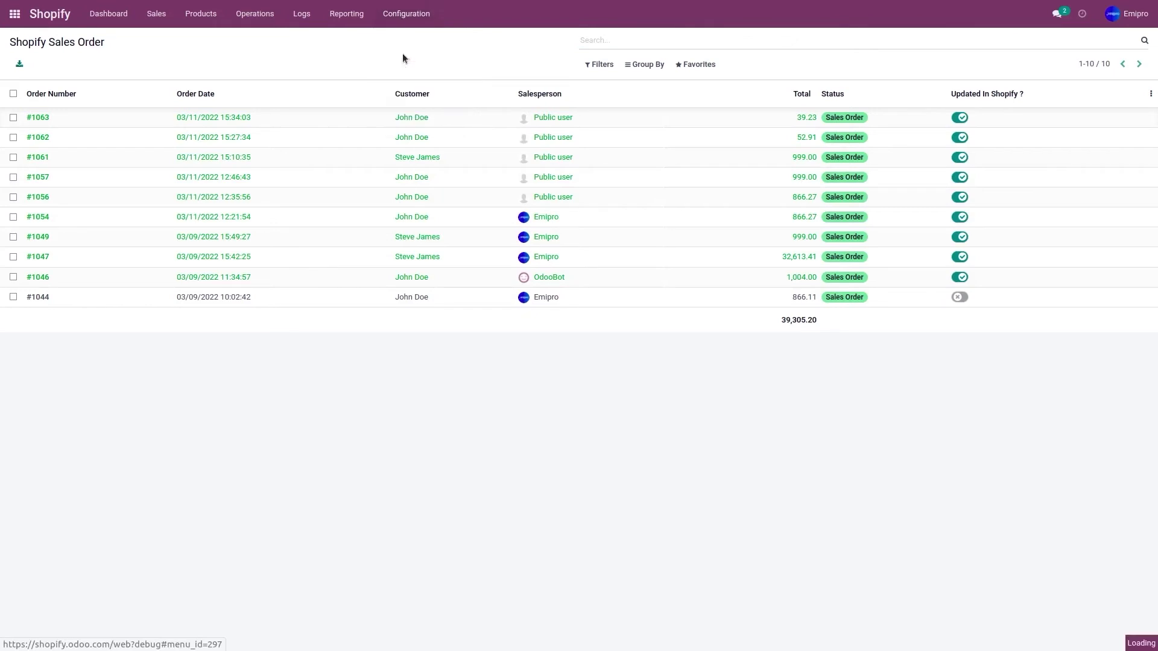
{"action": "left_click", "coordinate": [325, 117]}
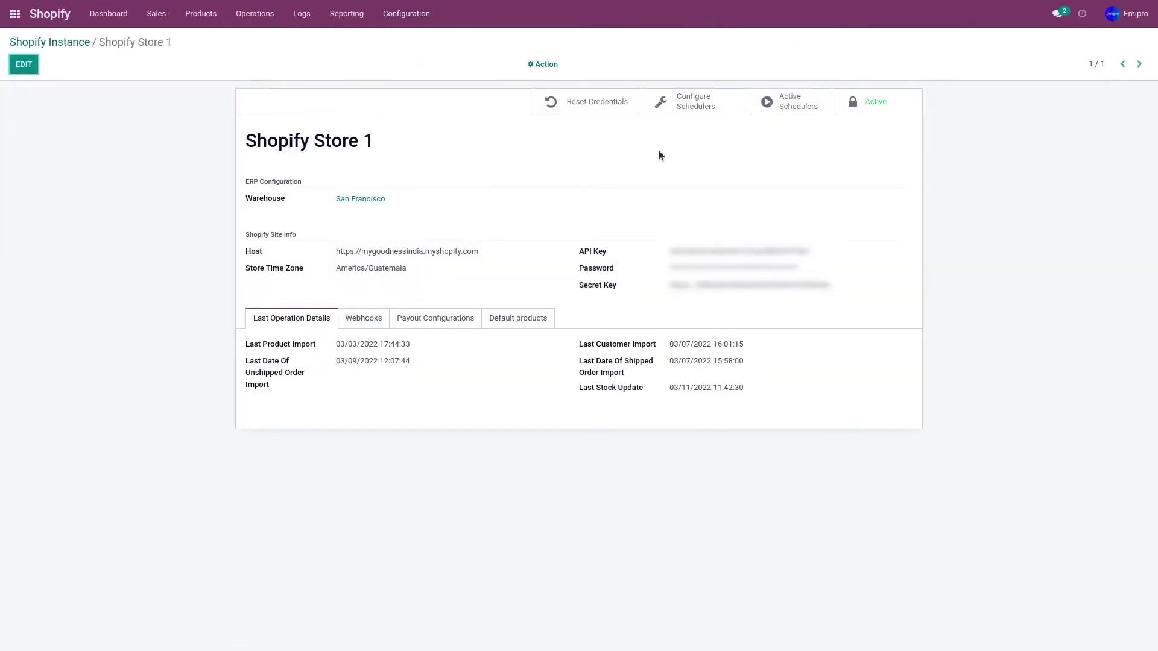
- Enable the Update Order Shipping Status scheduler every 30 Minutes, next run 03/11/2022, and save
{"action": "left_click", "coordinate": [697, 109]}
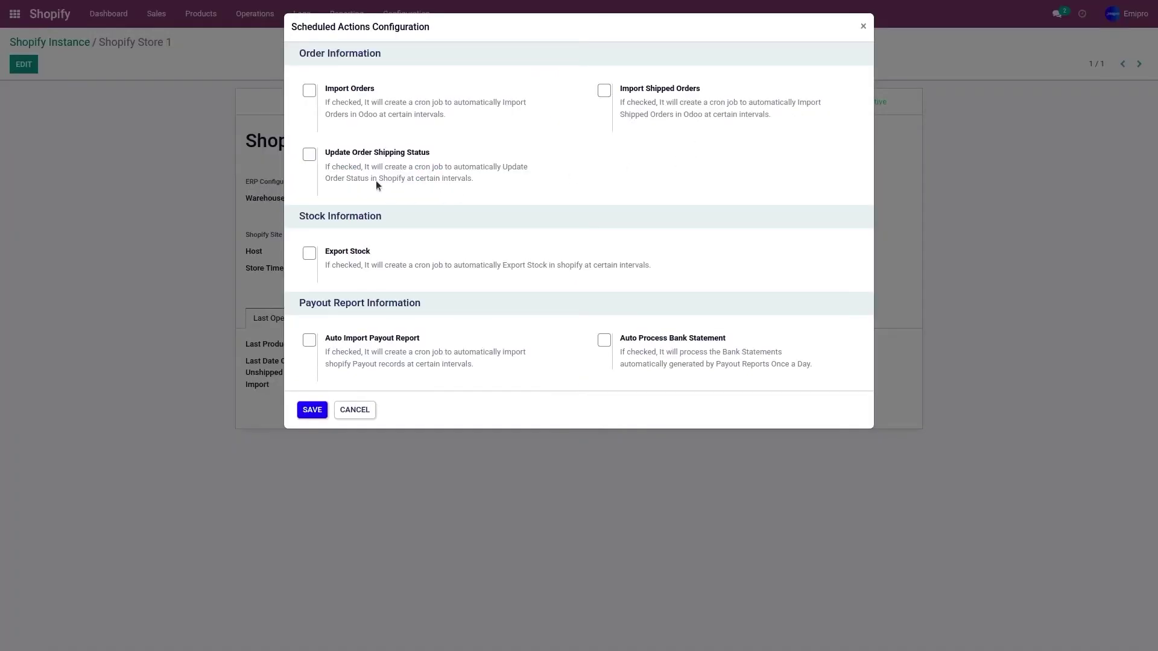
{"action": "left_click", "coordinate": [309, 155]}
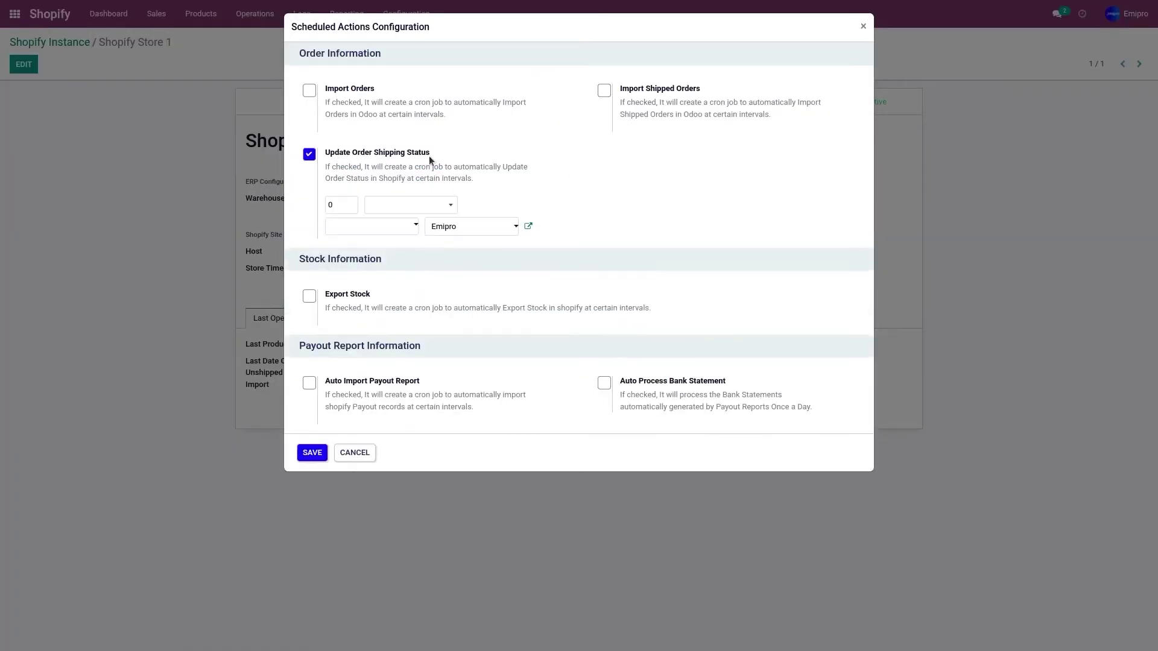
{"action": "left_click_drag", "start_coordinate": [337, 206], "coordinate": [322, 207]}
{"action": "type", "text": "30"}
{"action": "left_click", "coordinate": [396, 207]}
{"action": "left_click", "coordinate": [407, 219]}
{"action": "left_click", "coordinate": [394, 227]}
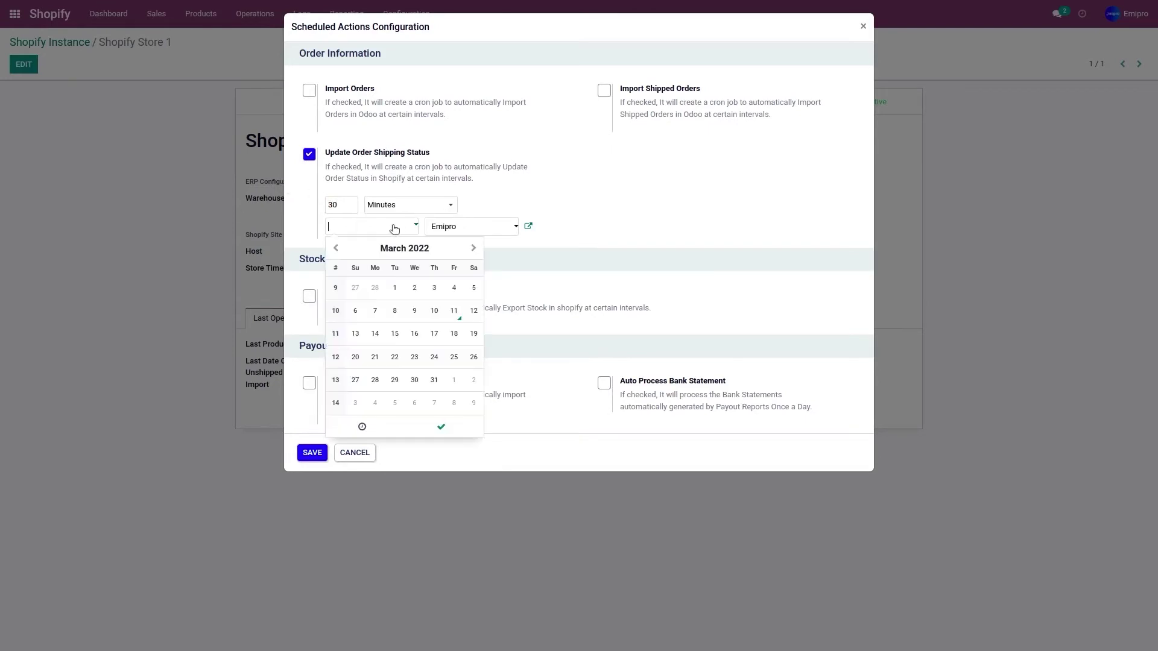
{"action": "left_click", "coordinate": [453, 311]}
{"action": "left_click", "coordinate": [443, 427]}
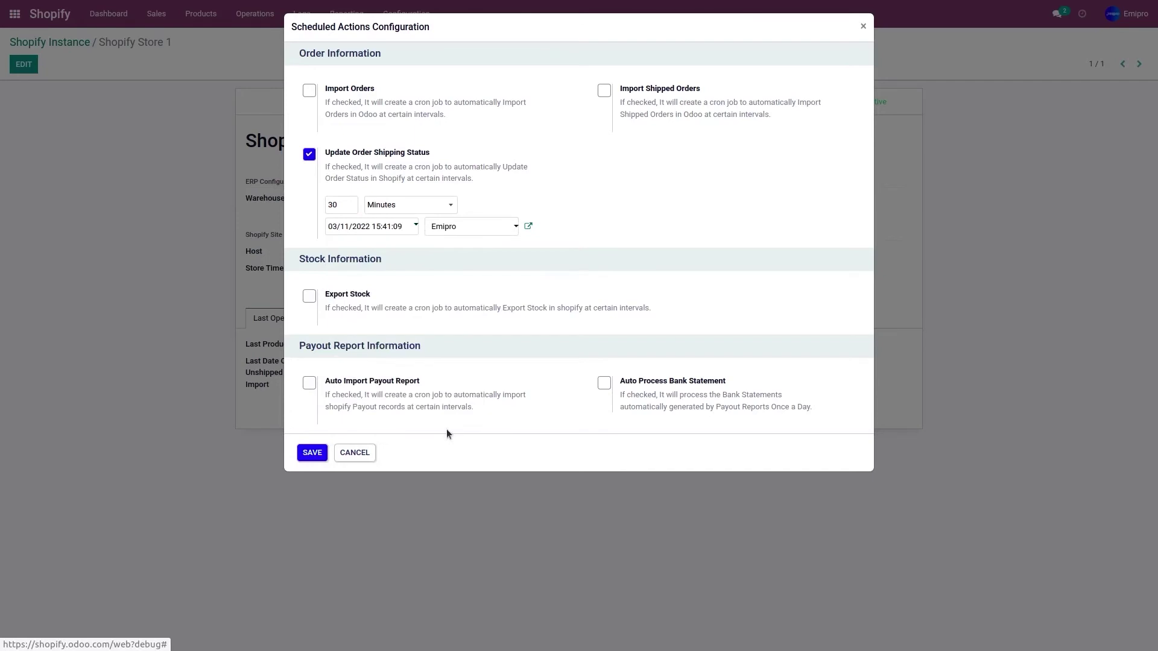
{"action": "left_click", "coordinate": [313, 453]}
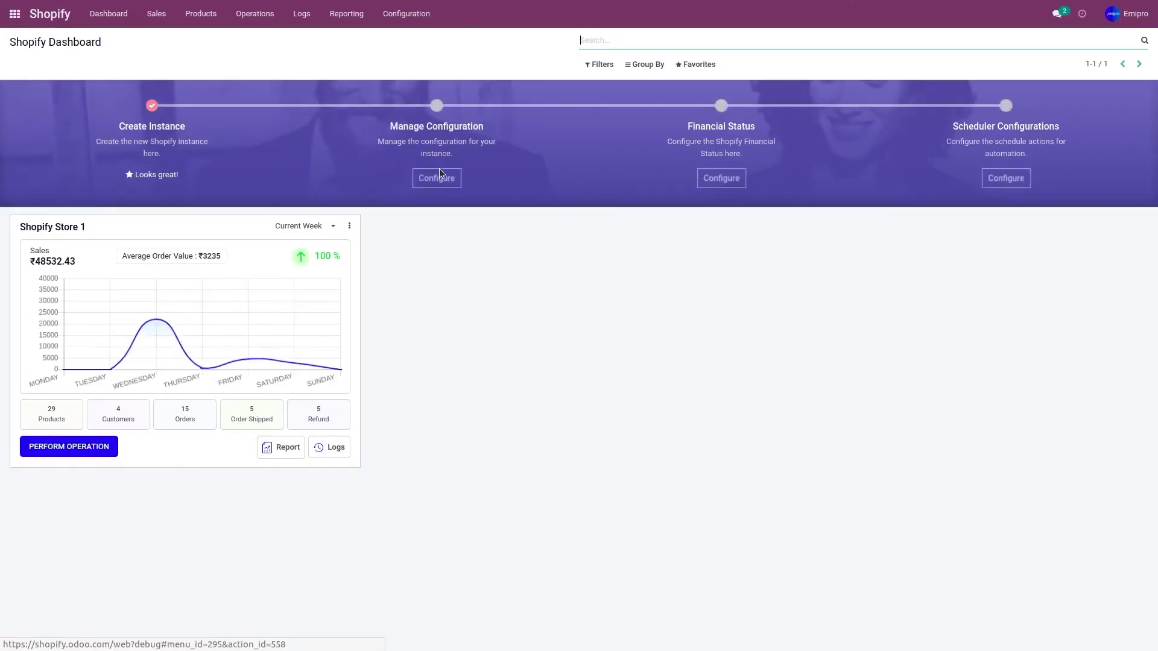
- Open the Shopify connector's Sales menu
{"action": "left_click", "coordinate": [162, 17]}
- Open Shopify sales order #1001 from the sales orders list, then its Delivery transfer
{"action": "left_click", "coordinate": [166, 70]}
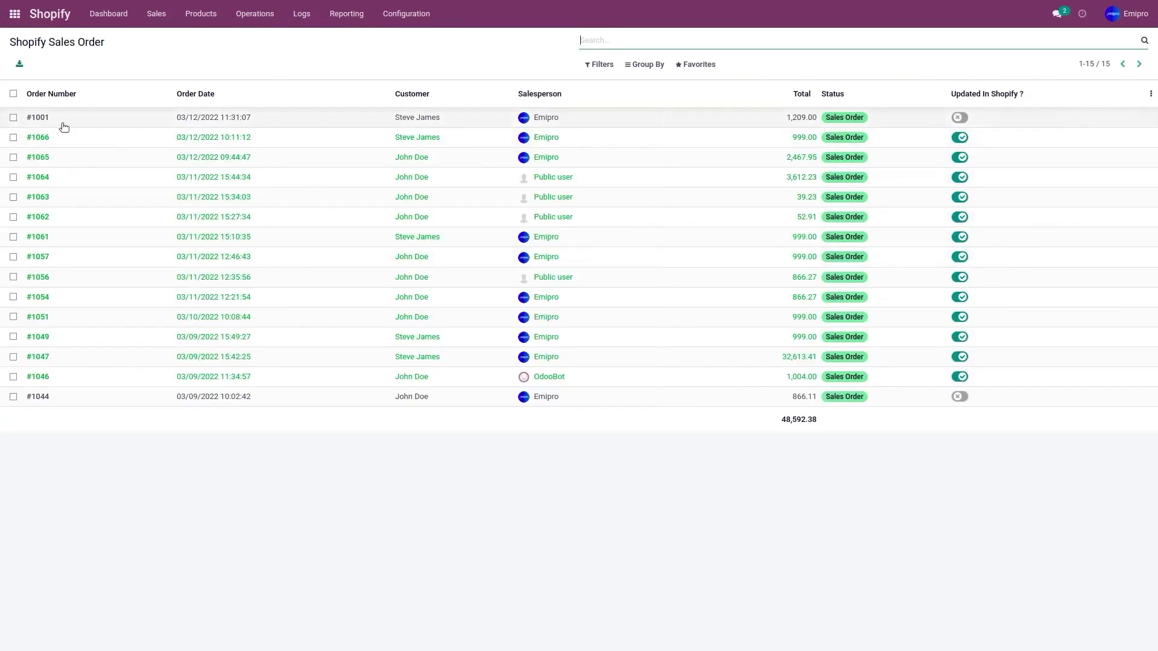
{"action": "left_click", "coordinate": [41, 123]}
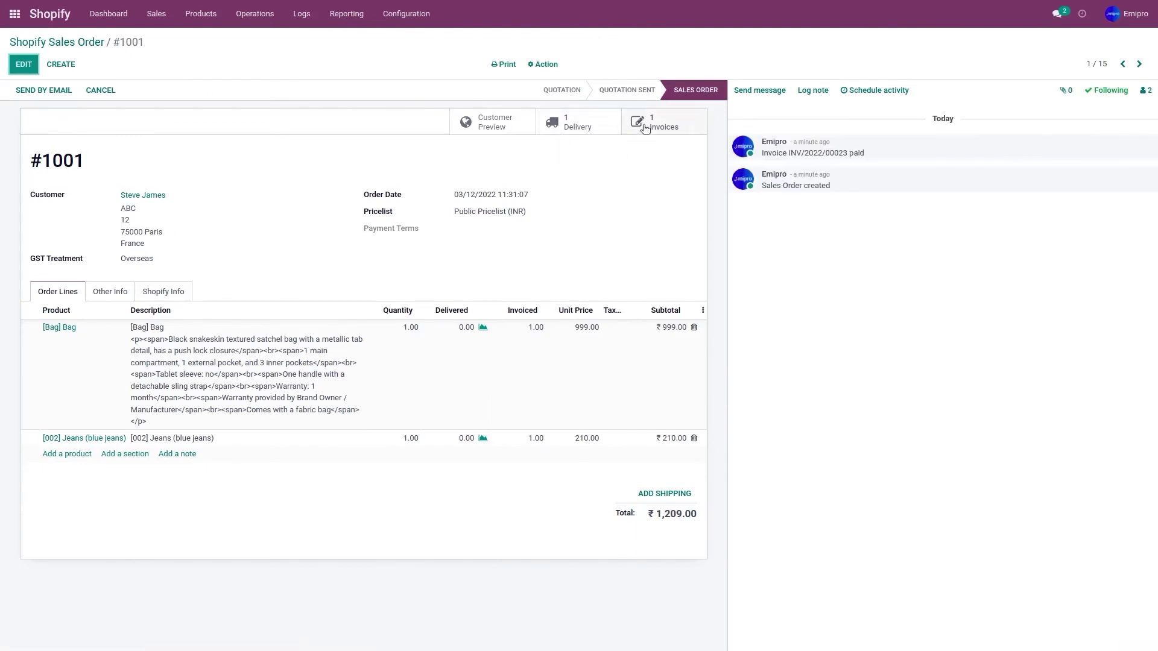
{"action": "left_click", "coordinate": [560, 129]}
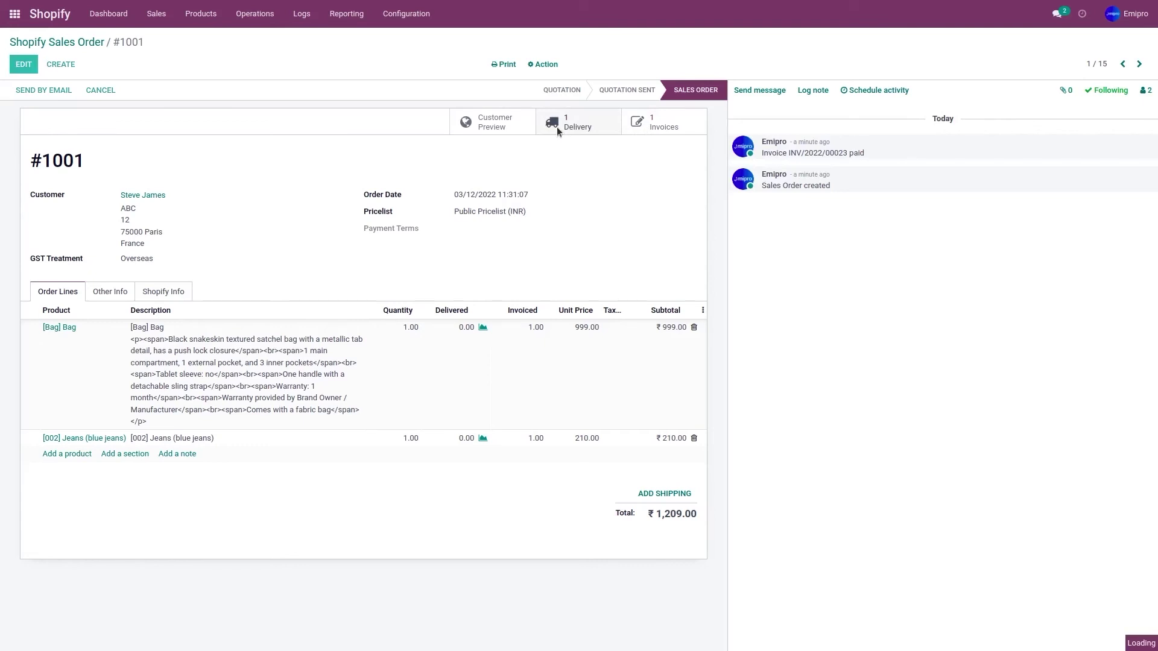
- Pack the Bag into PACK0000001 with done quantity 1
{"action": "left_click", "coordinate": [24, 64]}
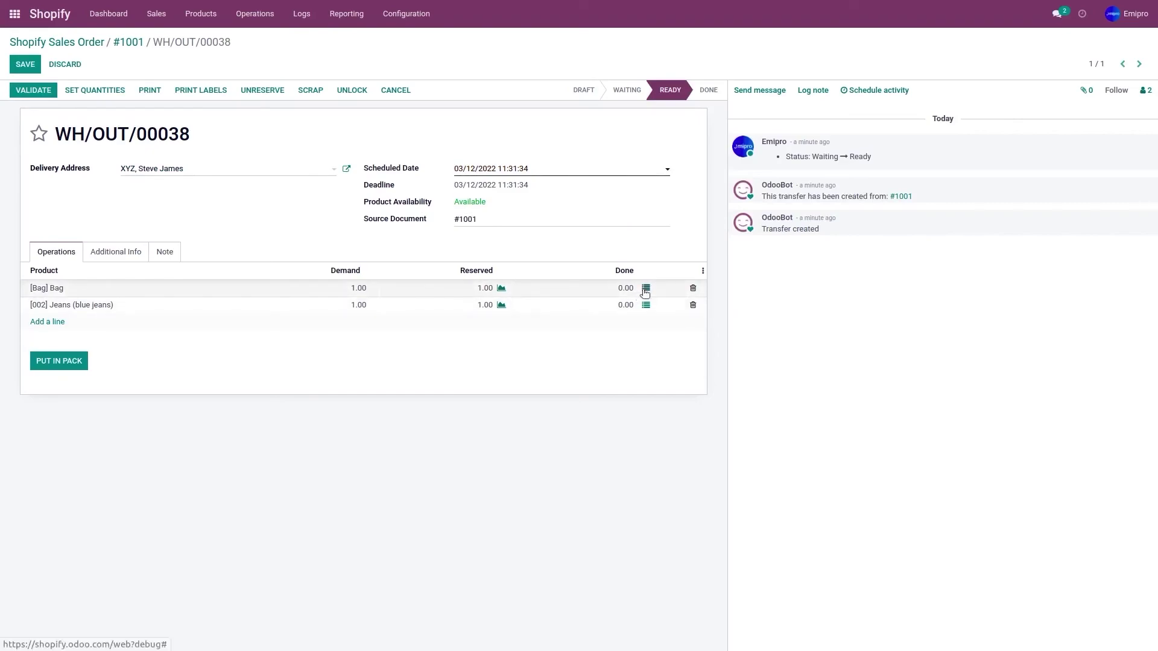
{"action": "left_click", "coordinate": [646, 289]}
{"action": "left_click", "coordinate": [488, 148]}
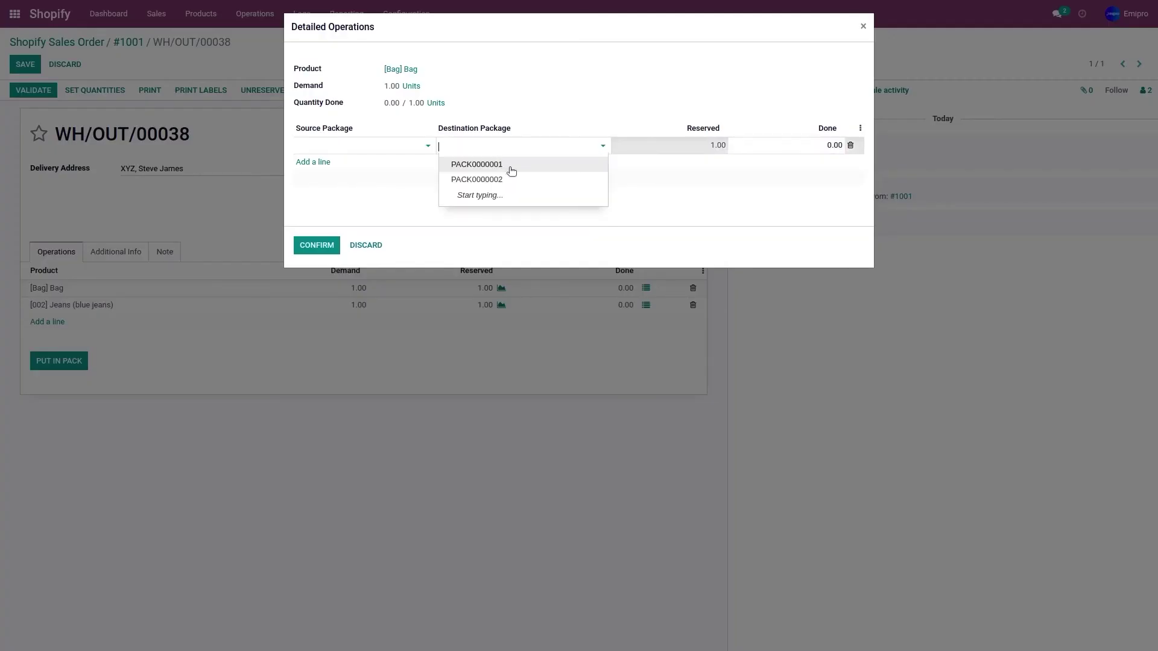
{"action": "left_click", "coordinate": [512, 171]}
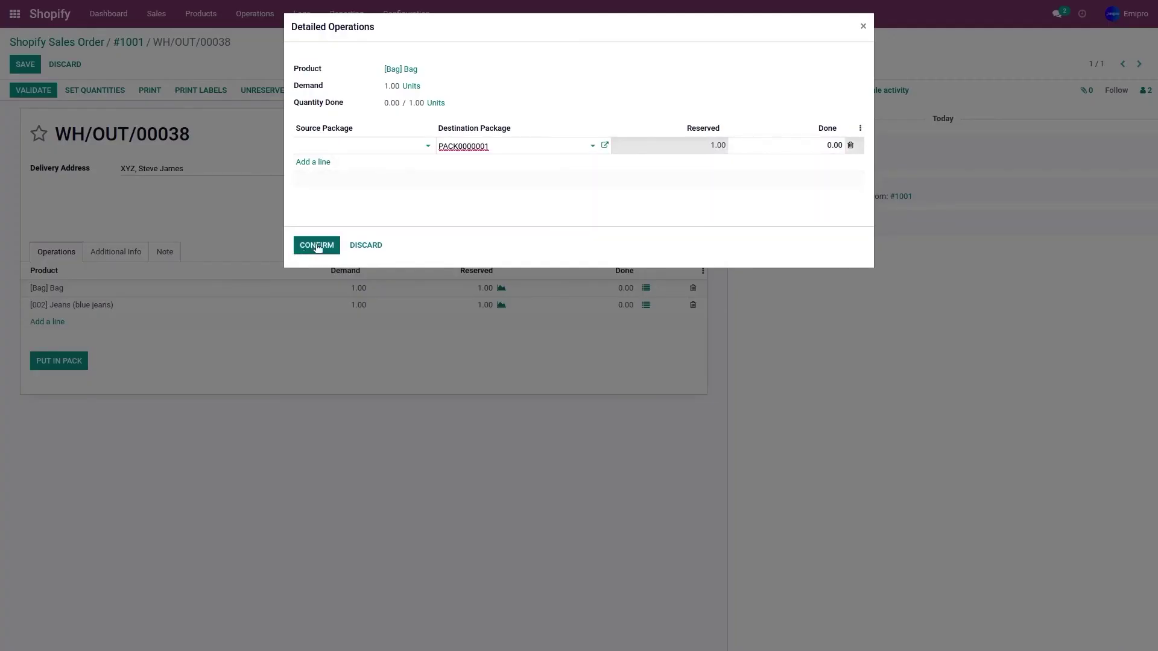
{"action": "left_click", "coordinate": [316, 246]}
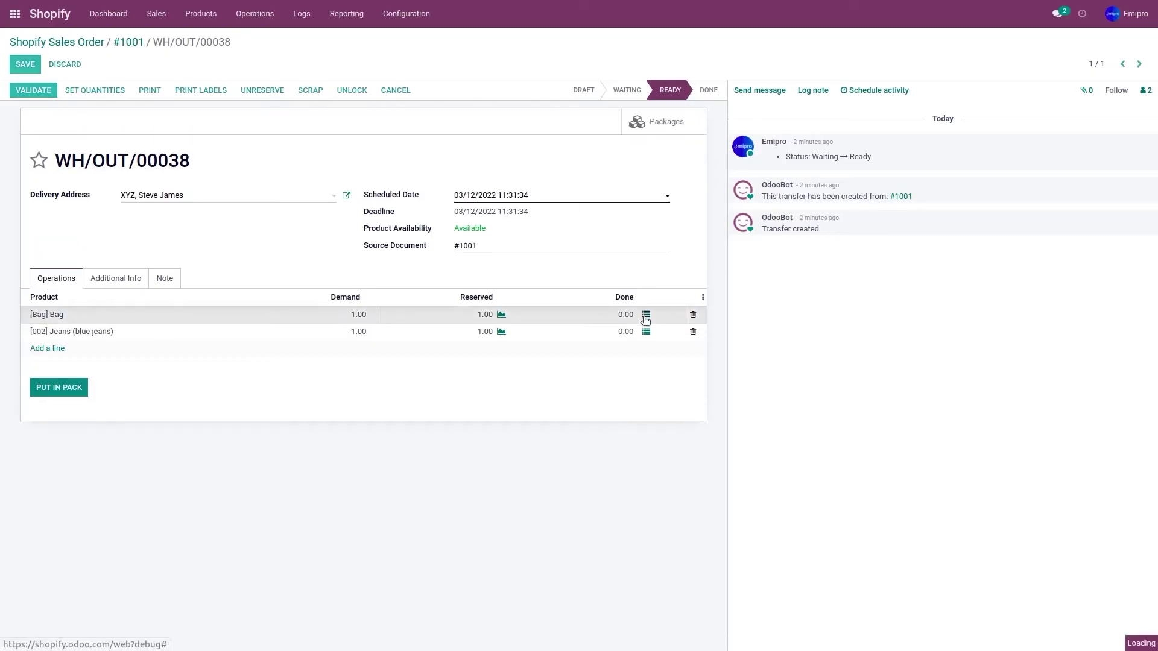
{"action": "left_click", "coordinate": [645, 319]}
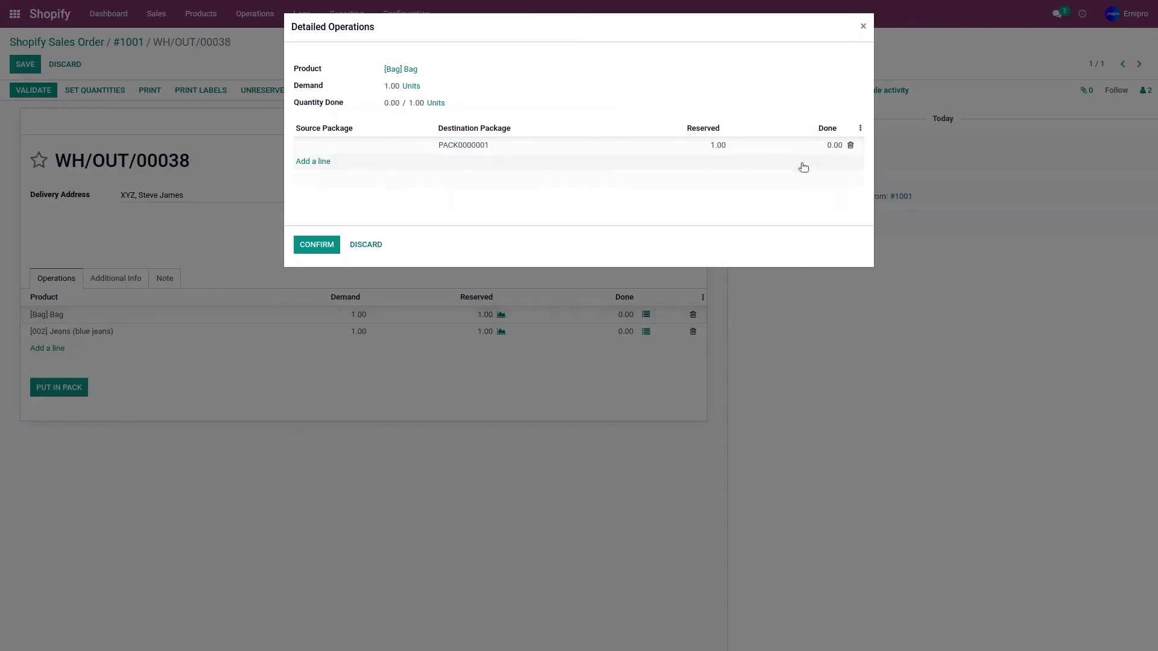
{"action": "left_click", "coordinate": [804, 142]}
{"action": "type", "text": "1"}
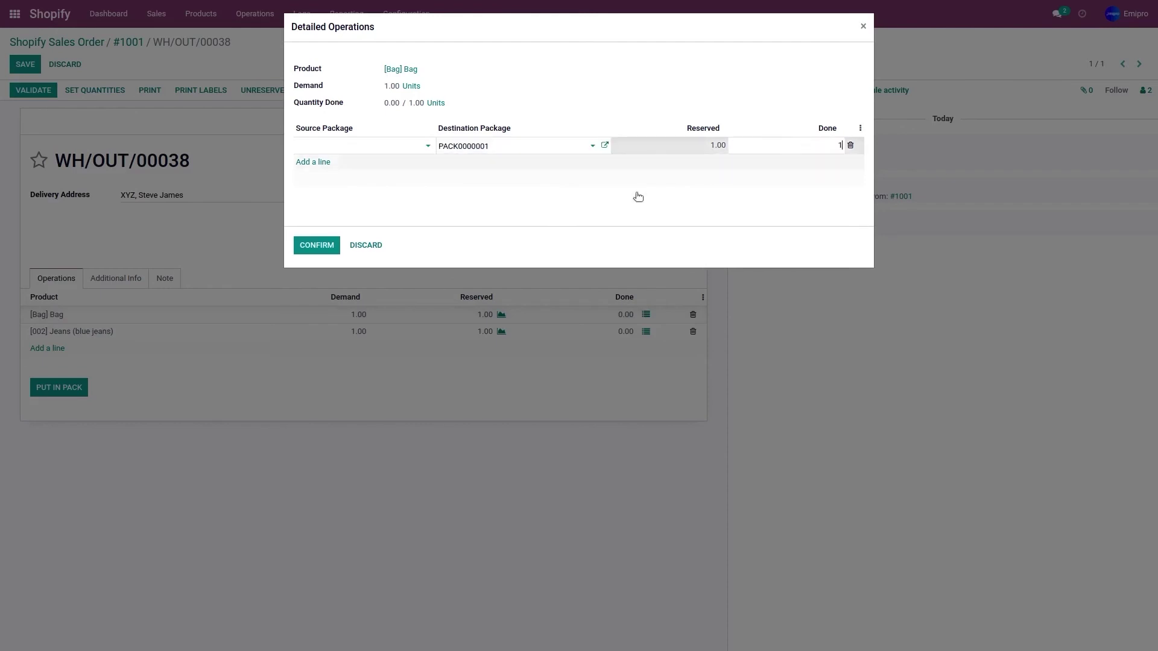
{"action": "left_click", "coordinate": [312, 243]}
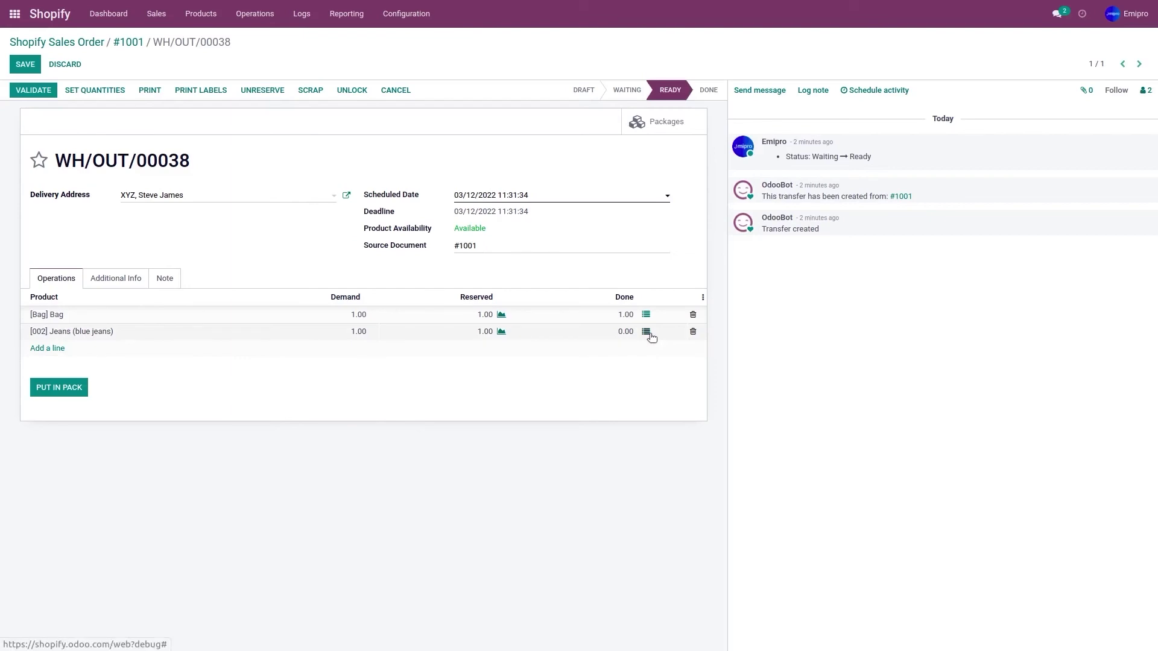
- Pack the Jeans into PACK0000002 with done quantity 1
{"action": "left_click", "coordinate": [647, 333]}
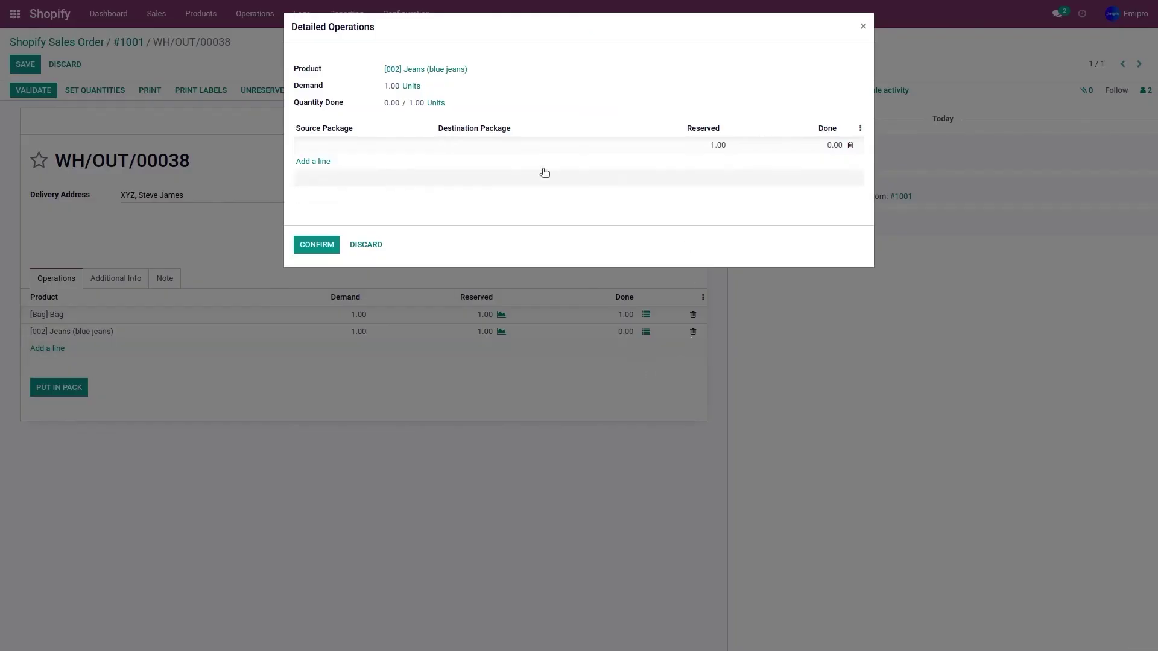
{"action": "left_click", "coordinate": [514, 146]}
{"action": "left_click", "coordinate": [515, 146]}
{"action": "left_click", "coordinate": [517, 179]}
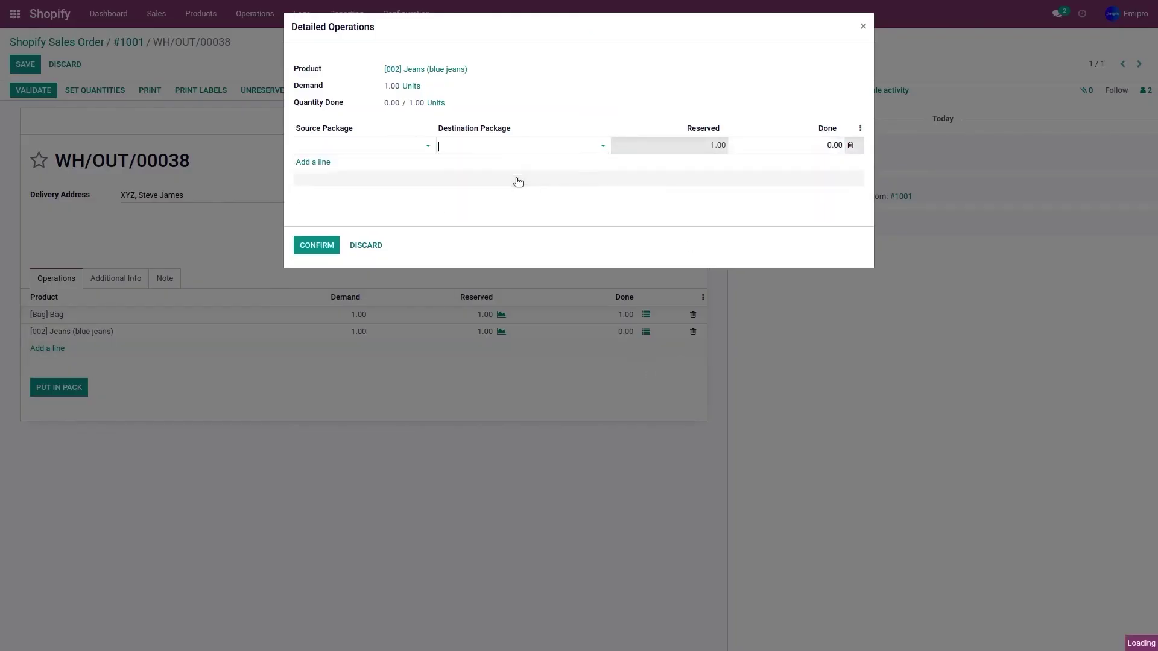
{"action": "left_click", "coordinate": [811, 147]}
{"action": "type", "text": "1"}
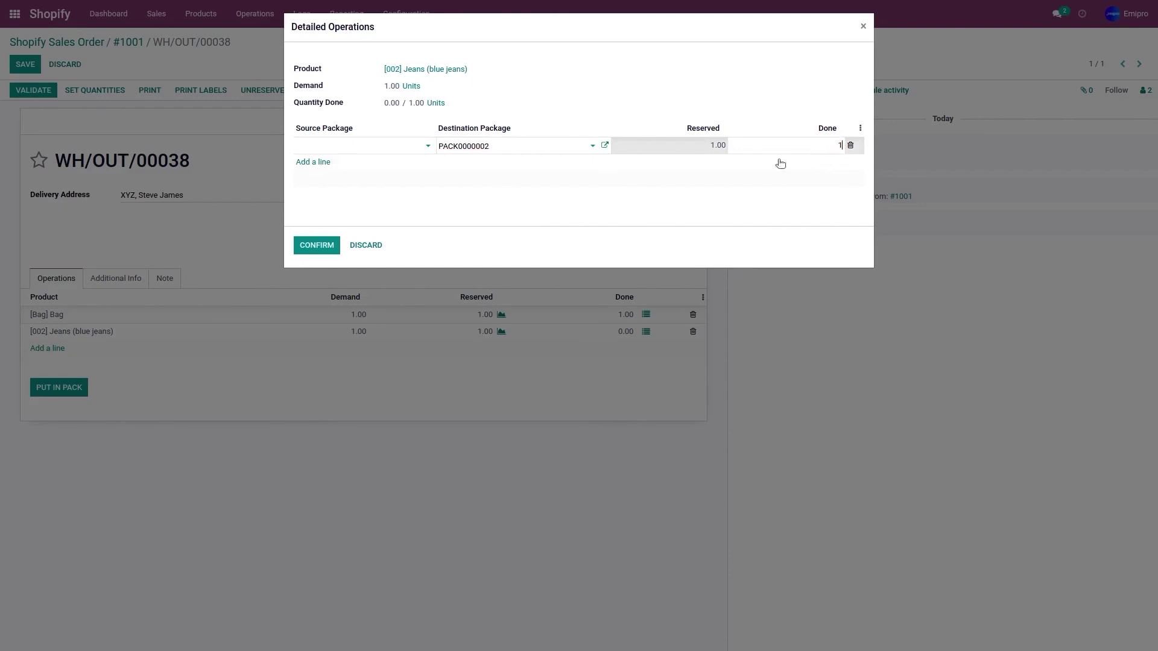
{"action": "left_click", "coordinate": [314, 245]}
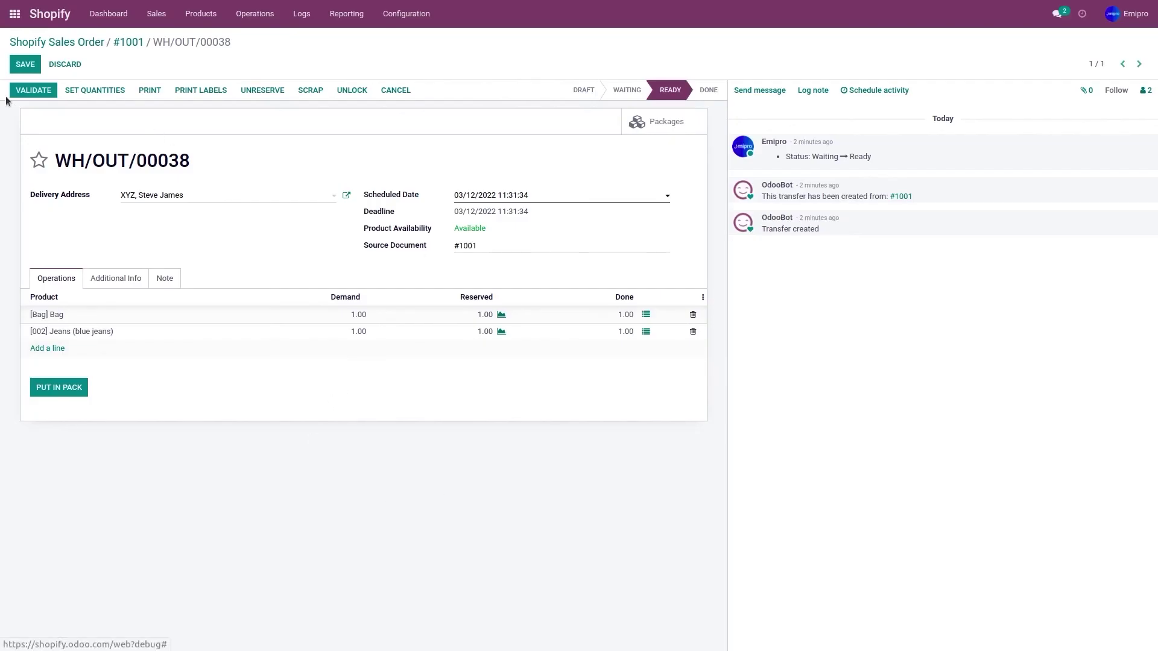
- Save and validate delivery WH/OUT/00038, then push order #1001's shipping status to Shopify
{"action": "left_click", "coordinate": [25, 64]}
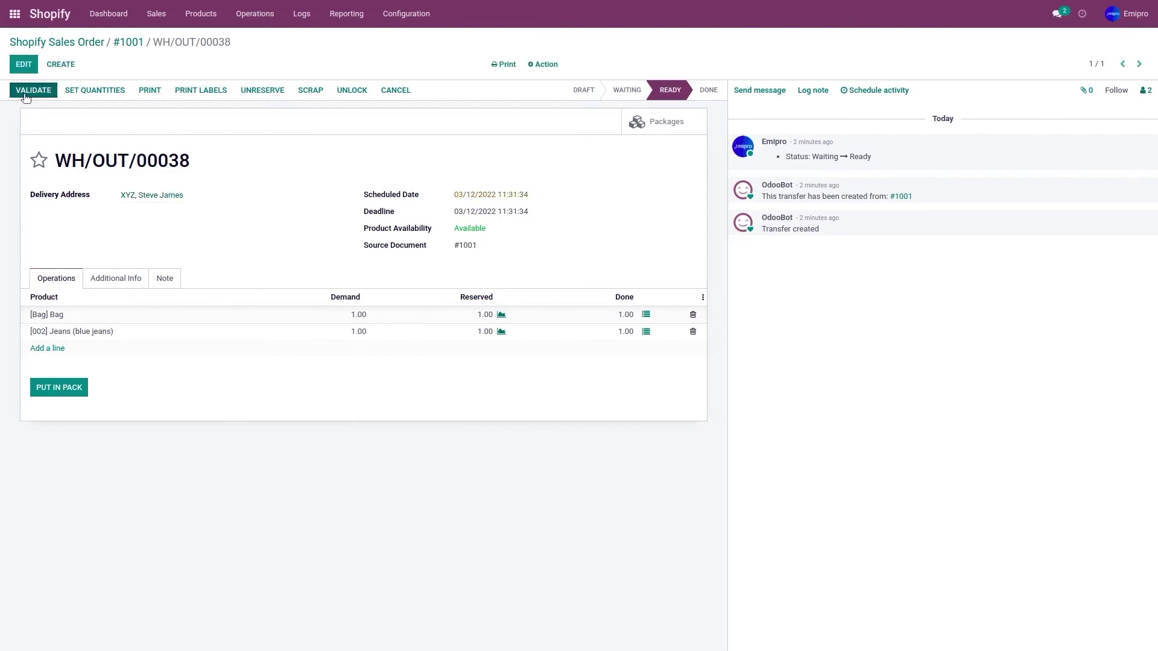
{"action": "left_click", "coordinate": [25, 93]}
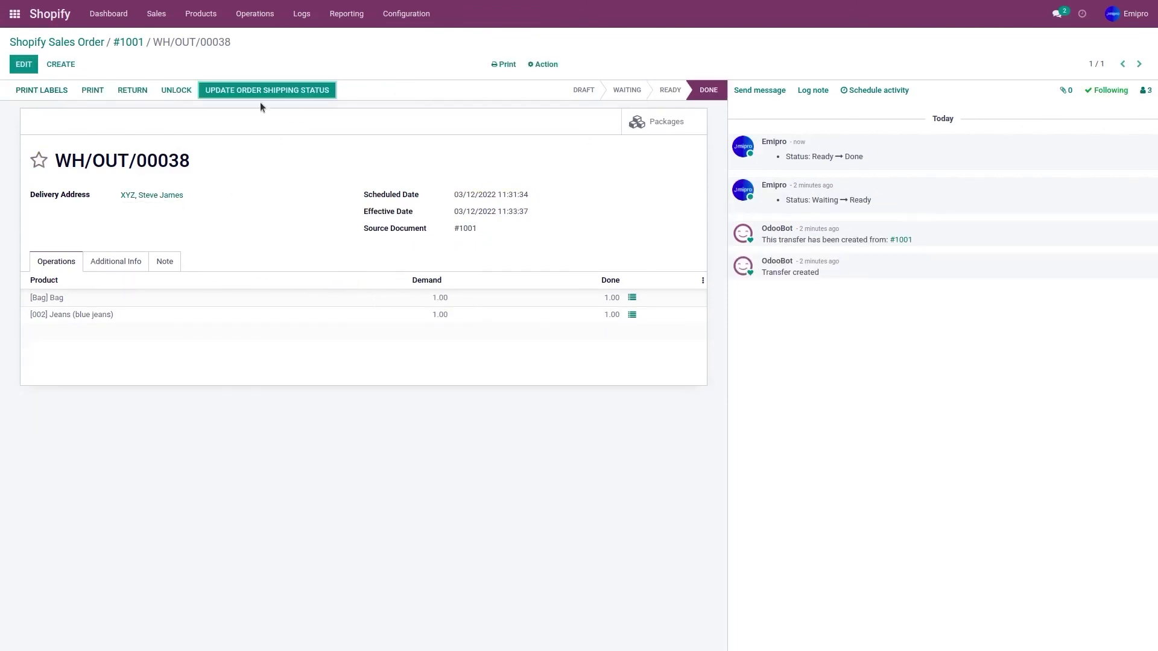
{"action": "left_click", "coordinate": [260, 97]}
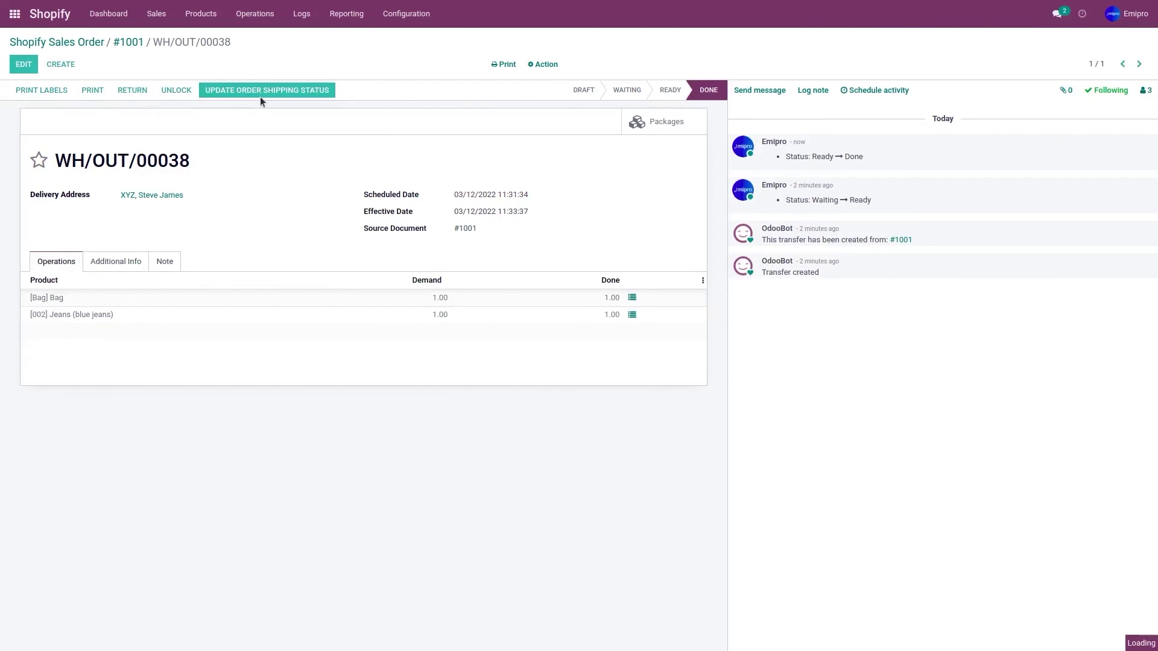
{"action": "key", "text": "ctrl+Tab"}
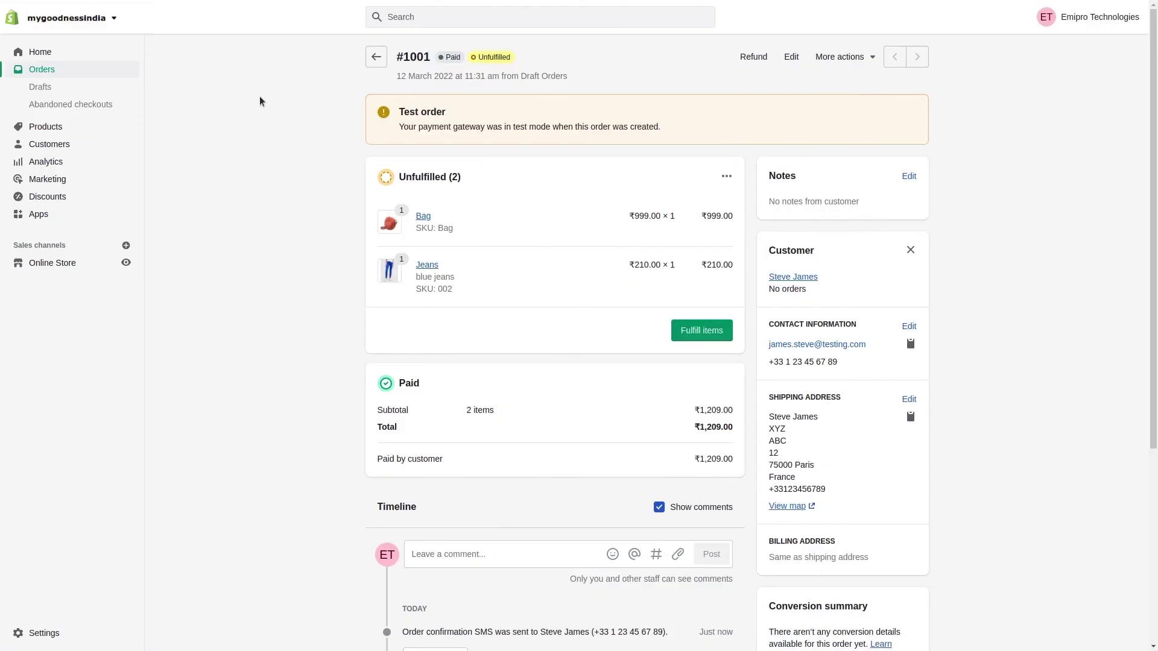
- Reload Shopify order #1001 to confirm it shows Fulfilled with two TNT tracking numbers
{"action": "key", "text": "F5"}
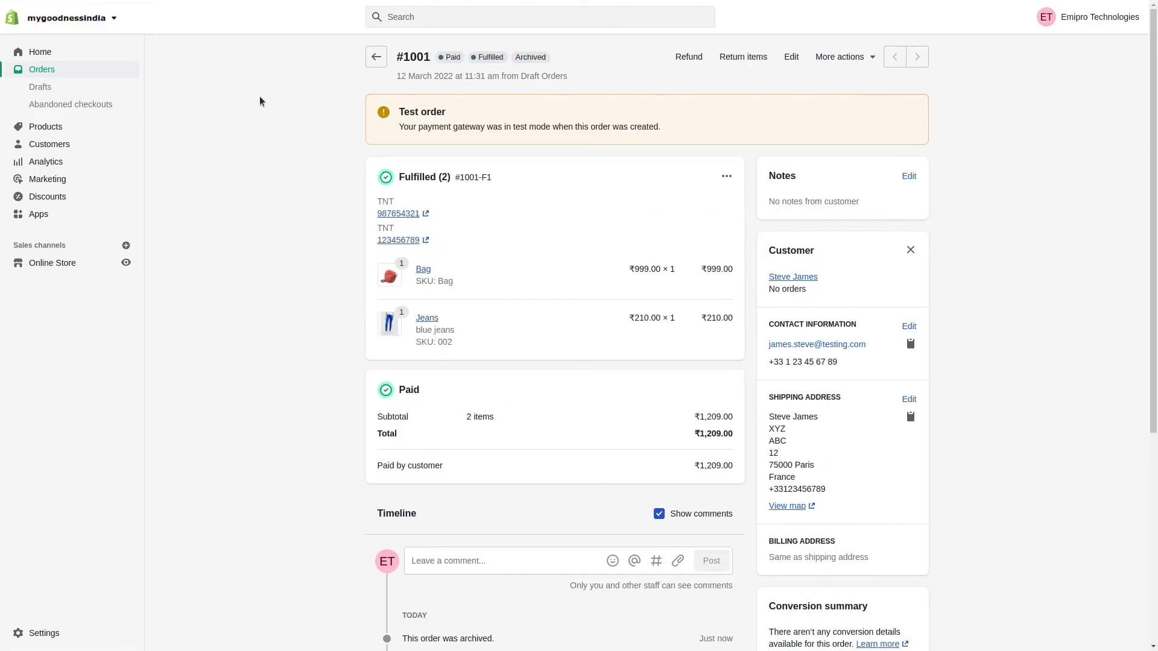